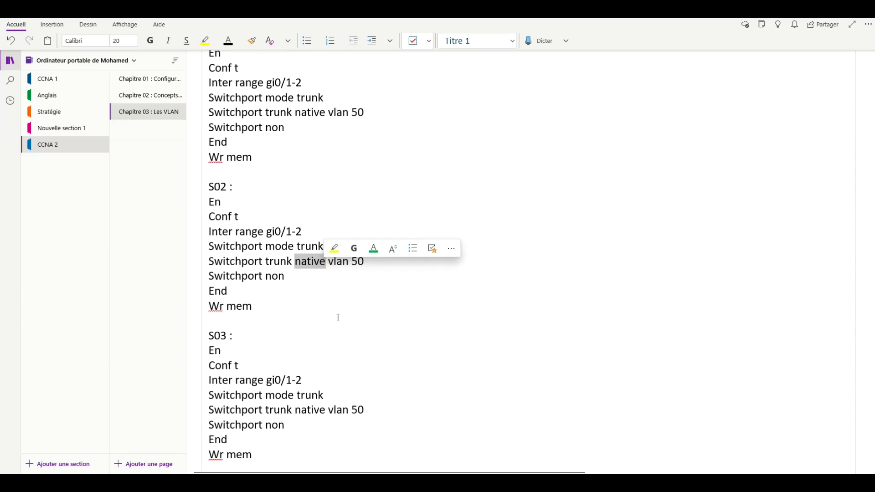
# Step: Colour the answer "Le trafic du VLAN natif n'est pas étiqueté sur la liaison agrégée." green under the native VLAN question
pyautogui.scroll(-9, 343, 313)
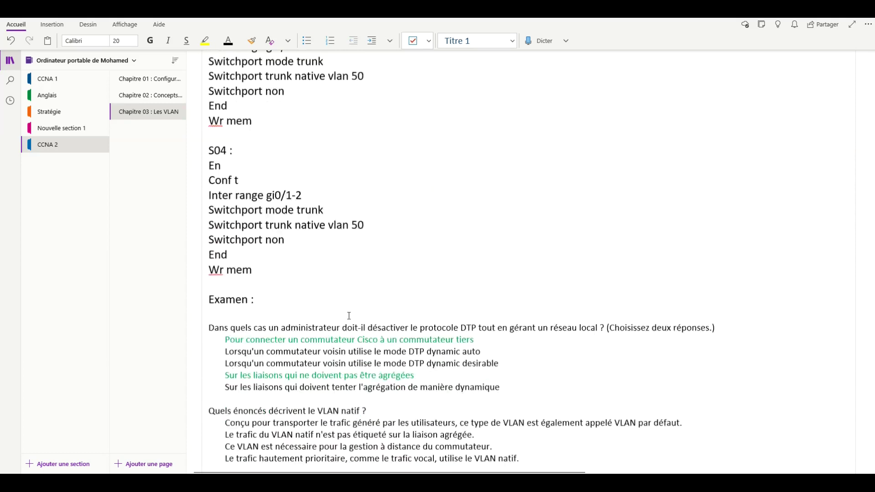
pyautogui.click(401, 222)
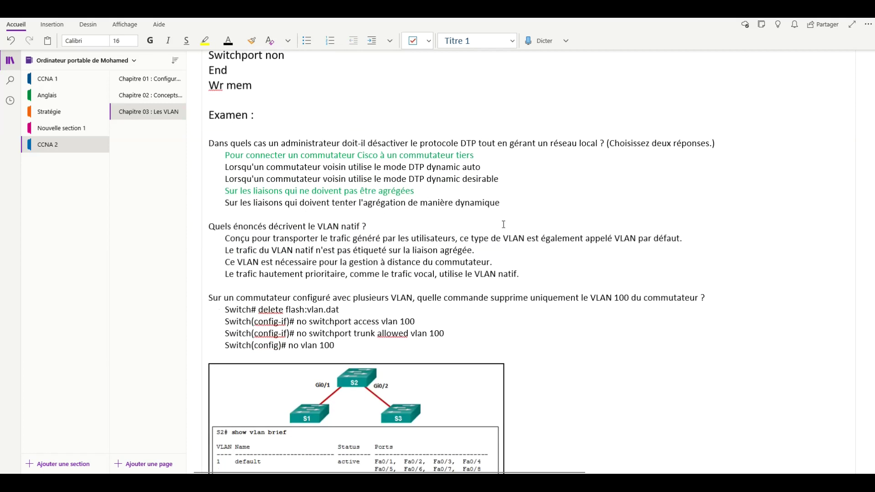
pyautogui.moveTo(483, 239); pyautogui.dragTo(620, 239)
pyautogui.moveTo(242, 252); pyautogui.dragTo(321, 250)
pyautogui.click(348, 253)
pyautogui.moveTo(474, 251); pyautogui.dragTo(222, 250)
pyautogui.click(274, 238)
pyautogui.click(413, 288)
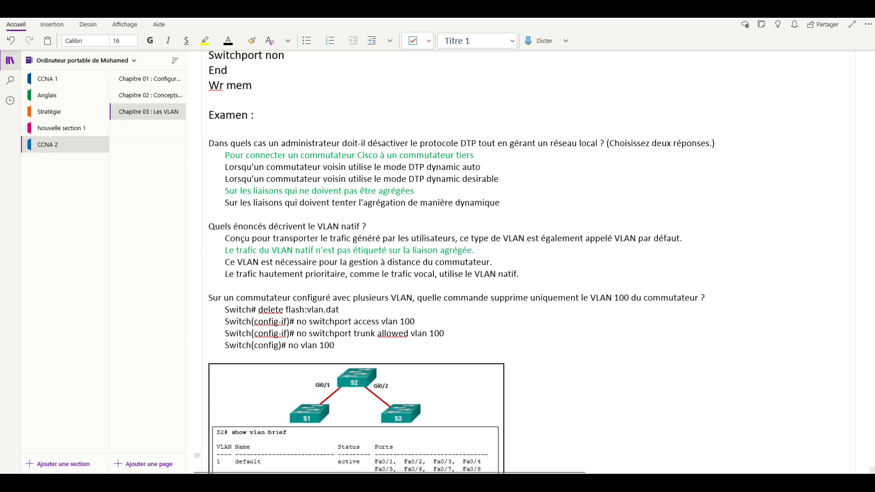
# Step: Switch to Packet Tracer and sketch over the empty workspace a PC linked to two rectangular switches, circling both ends of the inter-switch link
pyautogui.moveTo(872, 27); pyautogui.dragTo(588, 2)
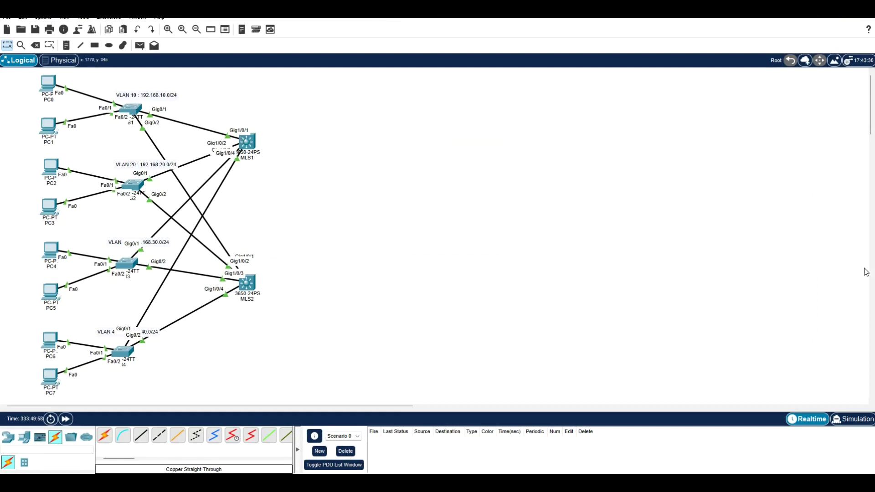
pyautogui.moveTo(532, 164)
pyautogui.mouseDown()
pyautogui.moveTo(531, 209)
pyautogui.moveTo(561, 202)
pyautogui.moveTo(532, 202)
pyautogui.mouseUp()
pyautogui.moveTo(708, 161)
pyautogui.mouseDown()
pyautogui.moveTo(709, 193)
pyautogui.moveTo(809, 176)
pyautogui.moveTo(715, 193)
pyautogui.mouseUp()
pyautogui.moveTo(615, 185); pyautogui.dragTo(709, 180)
pyautogui.moveTo(528, 180)
pyautogui.mouseDown()
pyautogui.moveTo(449, 151)
pyautogui.moveTo(405, 186)
pyautogui.mouseUp()
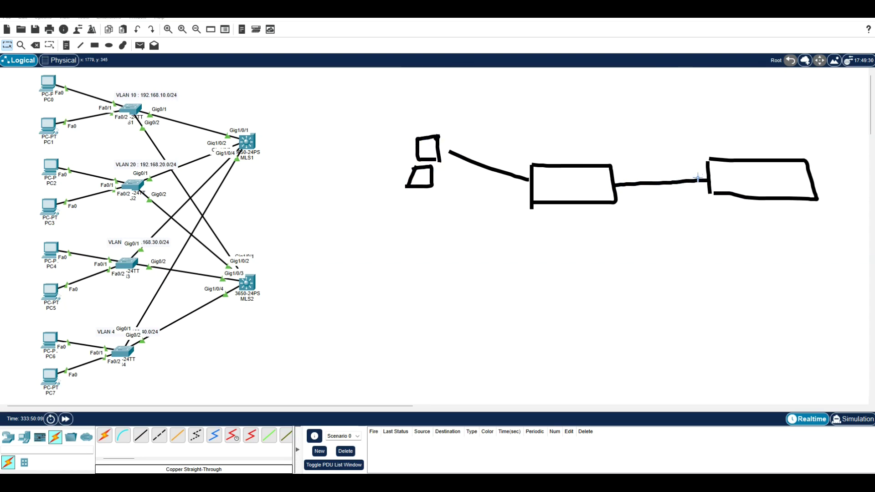
pyautogui.moveTo(696, 171); pyautogui.dragTo(697, 183)
pyautogui.moveTo(614, 186); pyautogui.dragTo(627, 182)
# Step: Circle the topology's PC-facing switch ports and label them A, and circle both ends of the switch uplinks, labelling each T
pyautogui.moveTo(108, 92)
pyautogui.mouseDown()
pyautogui.moveTo(82, 228)
pyautogui.moveTo(89, 359)
pyautogui.moveTo(111, 324)
pyautogui.moveTo(122, 228)
pyautogui.moveTo(124, 128)
pyautogui.moveTo(109, 91)
pyautogui.moveTo(101, 97)
pyautogui.mouseUp()
pyautogui.moveTo(158, 100)
pyautogui.mouseDown()
pyautogui.moveTo(140, 146)
pyautogui.moveTo(138, 306)
pyautogui.moveTo(151, 361)
pyautogui.moveTo(171, 124)
pyautogui.moveTo(159, 96)
pyautogui.moveTo(146, 104)
pyautogui.mouseUp()
pyautogui.moveTo(218, 119)
pyautogui.mouseDown()
pyautogui.moveTo(198, 329)
pyautogui.moveTo(236, 256)
pyautogui.moveTo(228, 132)
pyautogui.moveTo(215, 129)
pyautogui.mouseUp()
pyautogui.moveTo(220, 196)
pyautogui.mouseDown()
pyautogui.moveTo(223, 223)
pyautogui.moveTo(235, 195)
pyautogui.mouseUp()
pyautogui.moveTo(155, 202)
pyautogui.mouseDown()
pyautogui.moveTo(156, 222)
pyautogui.moveTo(165, 199)
pyautogui.mouseUp()
pyautogui.moveTo(93, 243)
pyautogui.mouseDown()
pyautogui.moveTo(102, 204)
pyautogui.moveTo(109, 235)
pyautogui.moveTo(92, 228)
pyautogui.mouseUp()
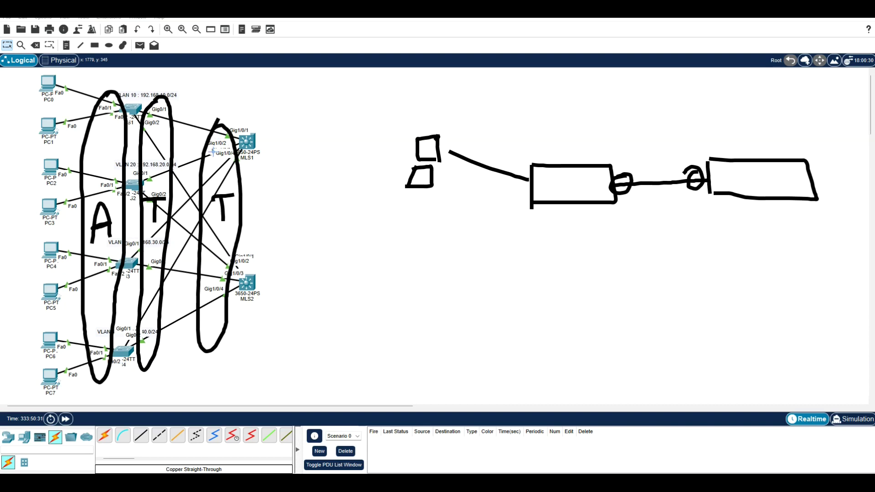
# Step: Annotate the sketch with 10 under the PC, a framed PC link, an arrow into the first switch and X at both trunk ends, and clear everything
pyautogui.moveTo(400, 215)
pyautogui.mouseDown()
pyautogui.moveTo(412, 196)
pyautogui.moveTo(415, 218)
pyautogui.moveTo(423, 200)
pyautogui.mouseUp()
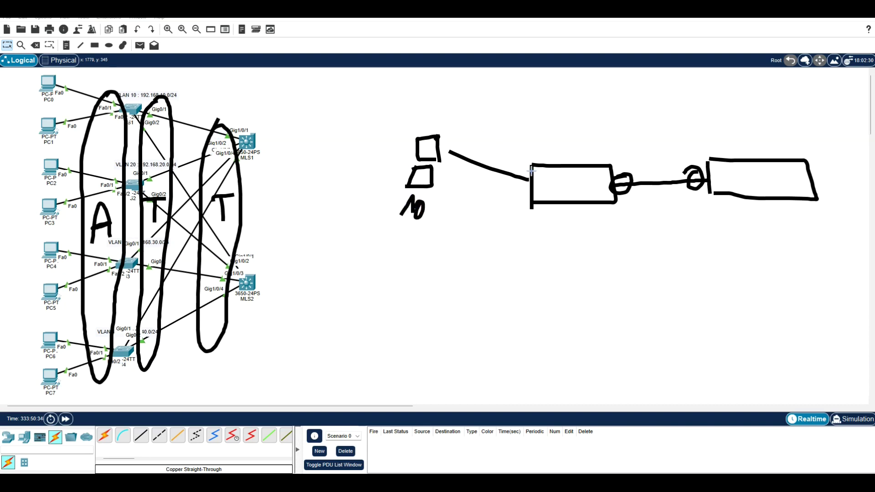
pyautogui.moveTo(526, 160)
pyautogui.mouseDown()
pyautogui.moveTo(524, 193)
pyautogui.moveTo(441, 175)
pyautogui.moveTo(445, 146)
pyautogui.moveTo(525, 162)
pyautogui.moveTo(527, 179)
pyautogui.mouseUp()
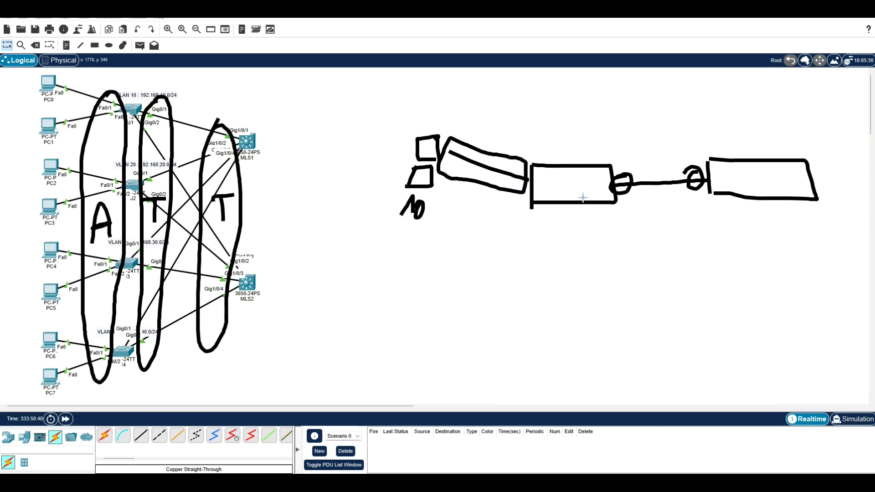
pyautogui.moveTo(530, 181)
pyautogui.mouseDown()
pyautogui.moveTo(599, 180)
pyautogui.moveTo(589, 190)
pyautogui.mouseUp()
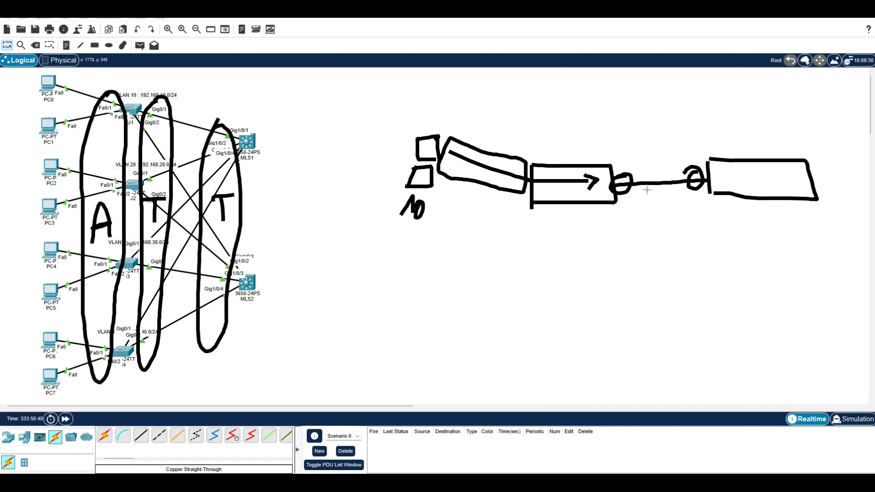
pyautogui.moveTo(621, 195)
pyautogui.mouseDown()
pyautogui.moveTo(633, 209)
pyautogui.moveTo(621, 210)
pyautogui.mouseUp()
pyautogui.moveTo(697, 198)
pyautogui.mouseDown()
pyautogui.moveTo(684, 213)
pyautogui.moveTo(698, 211)
pyautogui.mouseUp()
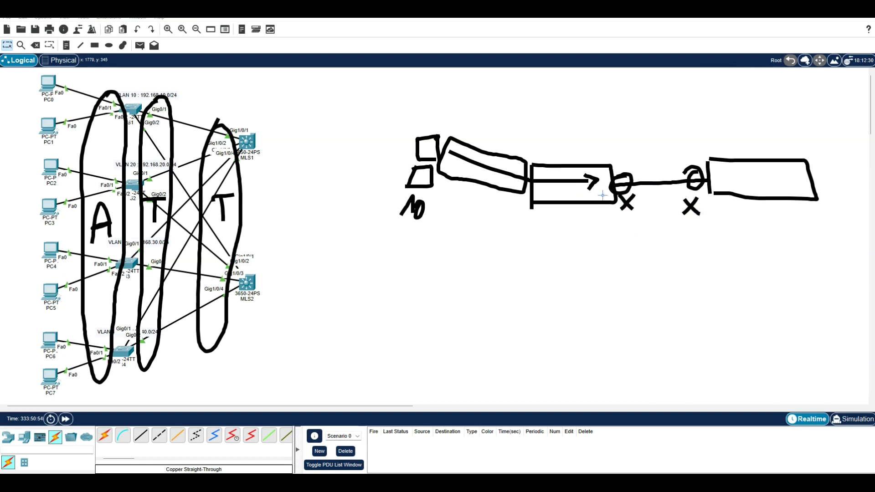
pyautogui.moveTo(616, 185); pyautogui.dragTo(609, 192)
pyautogui.moveTo(708, 178); pyautogui.dragTo(707, 181)
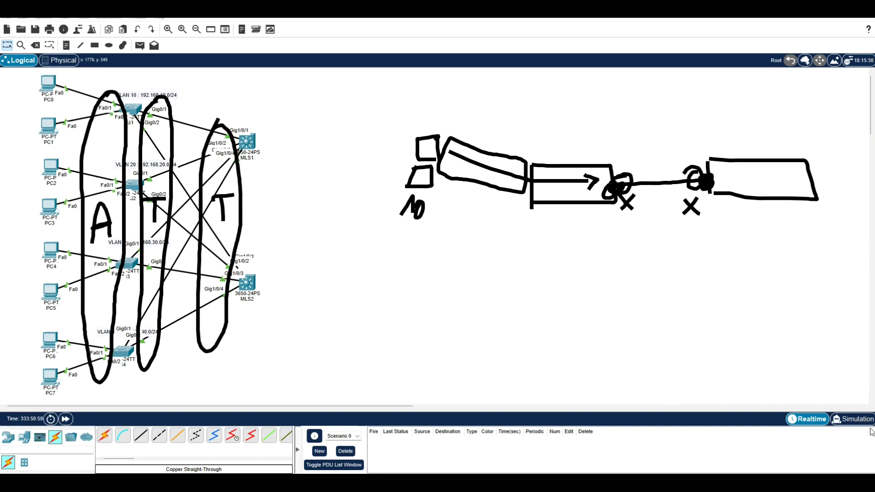
pyautogui.press('Escape')
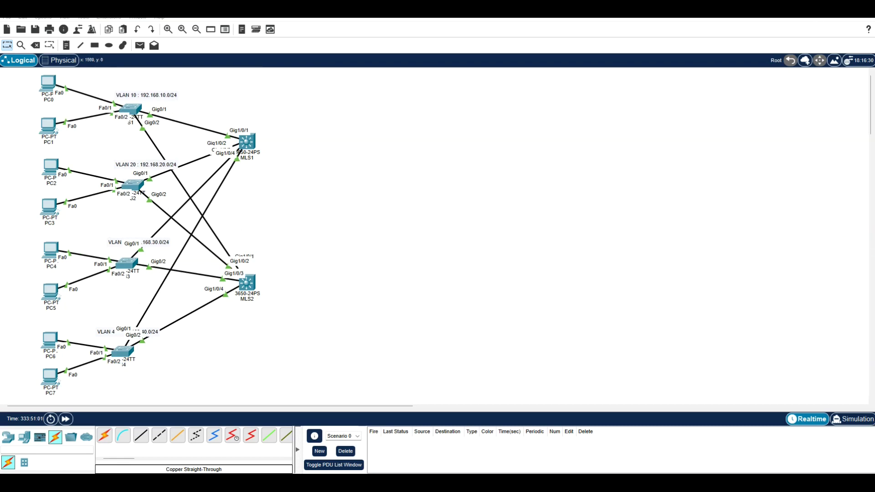
# Step: Open switch S1's command line and enter global configuration mode with en and conf t
pyautogui.hotkey('alt', 'Tab')
pyautogui.scroll(-5, 464, 220)
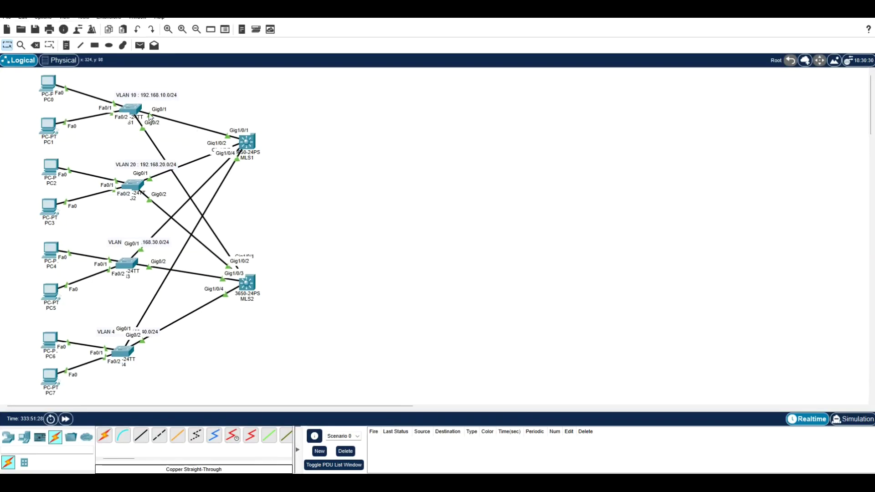
pyautogui.click(133, 110)
pyautogui.click(407, 267)
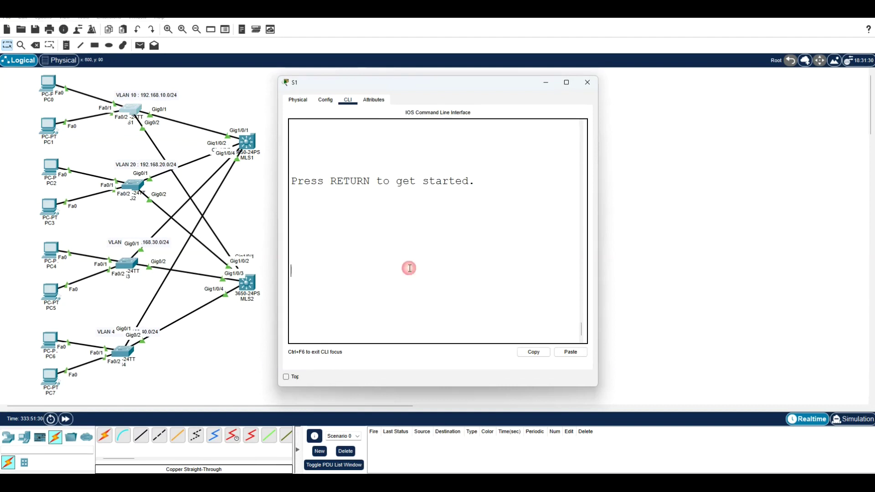
pyautogui.press('Return')
pyautogui.write('en')
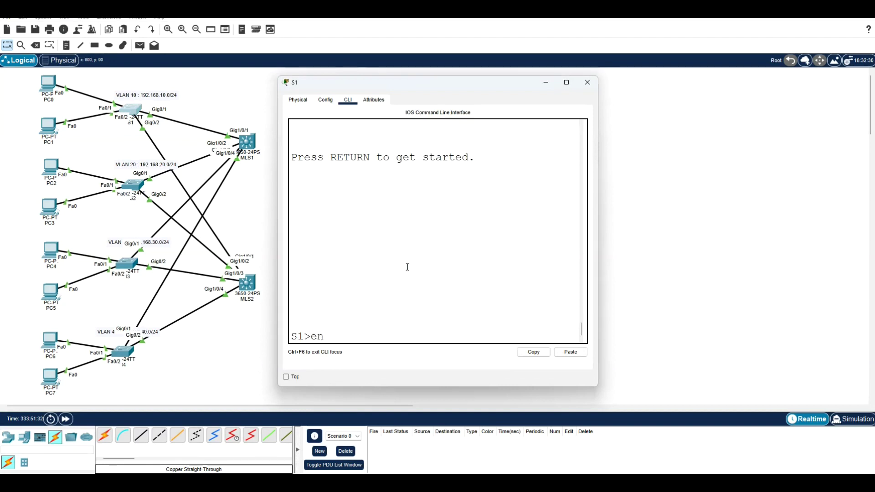
pyautogui.press('Return')
pyautogui.write('conf t')
pyautogui.press('Return')
# Step: Create VLAN 100 on S1 and return to privileged EXEC mode
pyautogui.write('vlan 100')
pyautogui.press('Return')
pyautogui.write('exit')
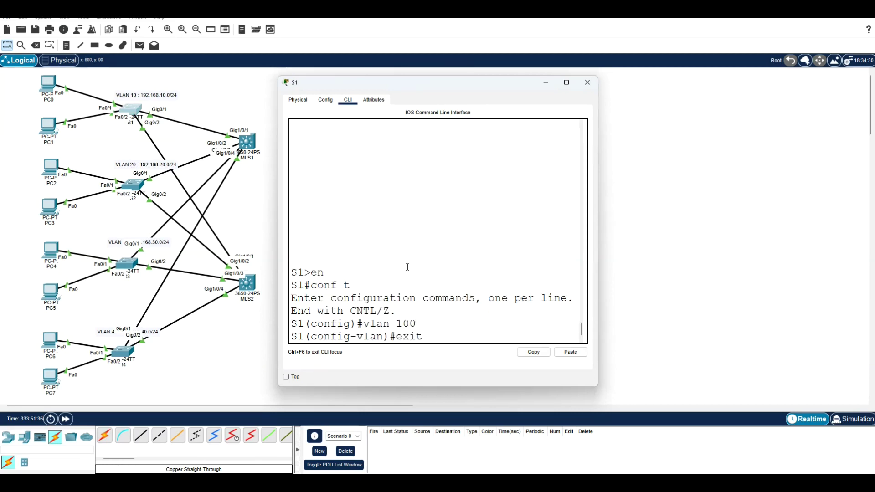
pyautogui.press('Return')
pyautogui.write('exit')
pyautogui.press('Return')
pyautogui.press('Return')
# Step: Run show vlan on S1, widen the console window, and examine the VLAN 100 entry
pyautogui.write('show v')
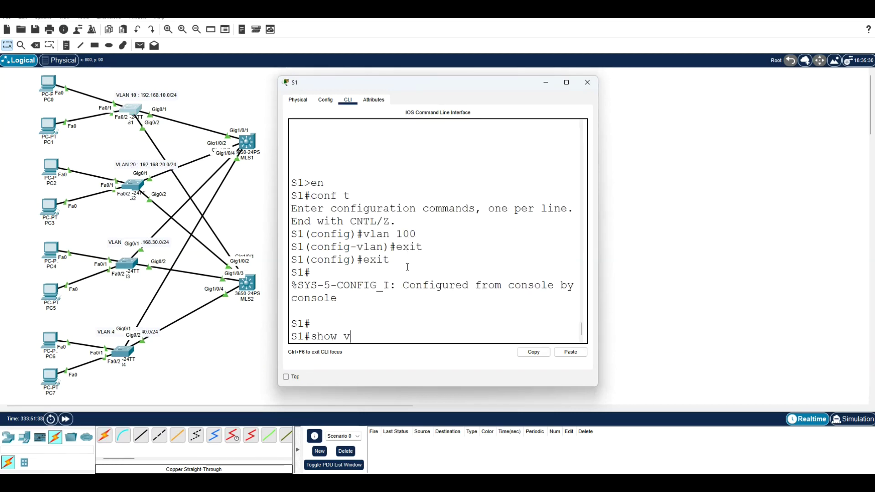
pyautogui.write('lan')
pyautogui.press('Return')
pyautogui.moveTo(598, 272); pyautogui.dragTo(846, 274)
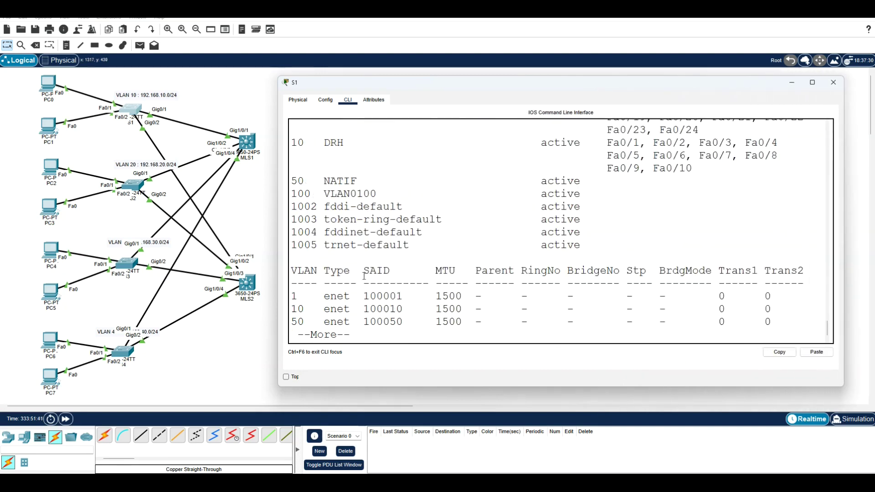
pyautogui.press('space')
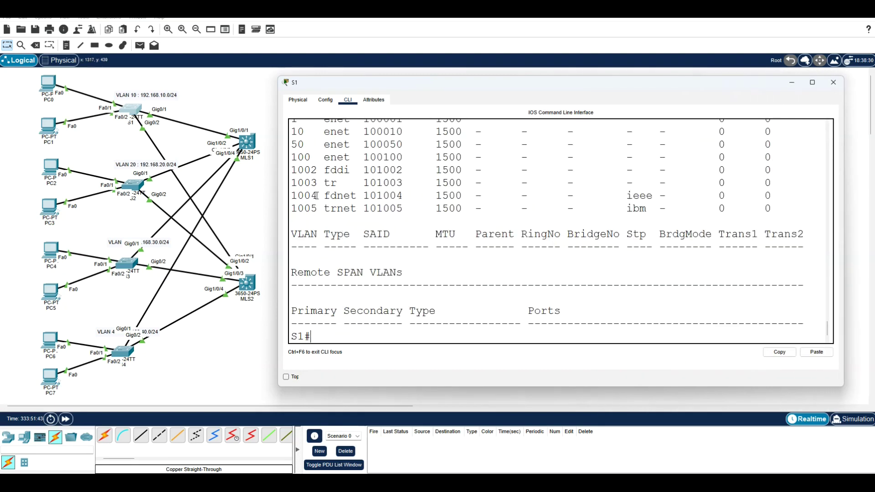
pyautogui.moveTo(291, 157); pyautogui.dragTo(484, 155)
pyautogui.scroll(1, 492, 227)
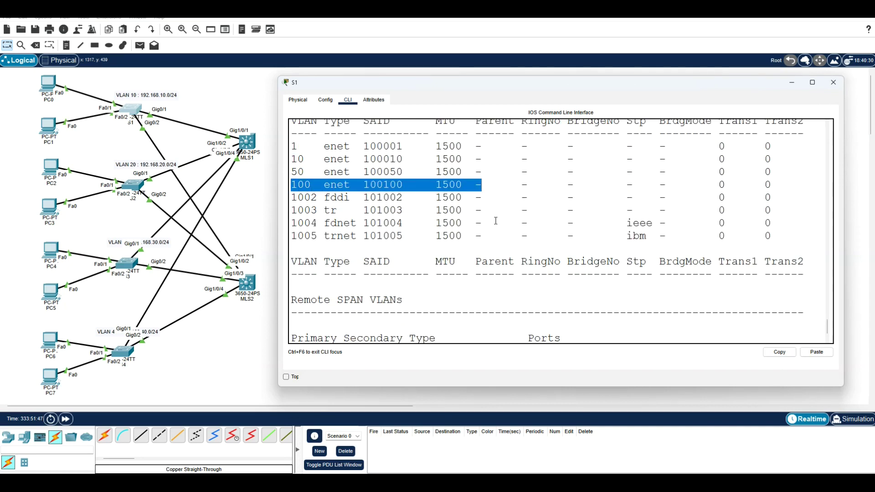
pyautogui.scroll(-1, 497, 219)
pyautogui.click(424, 337)
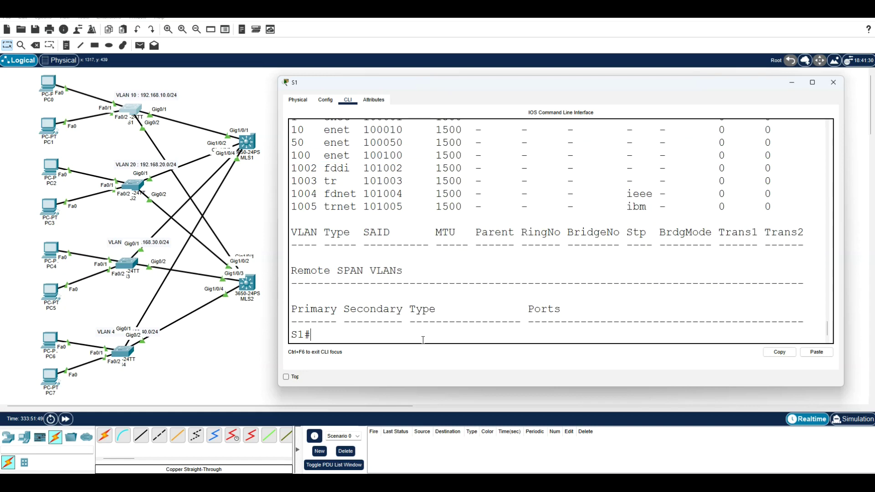
# Step: Delete VLAN 100 from S1 in global configuration mode with no vlan 100, and return to privileged EXEC mode
pyautogui.write('conf t')
pyautogui.press('Return')
pyautogui.write('no vlan 1')
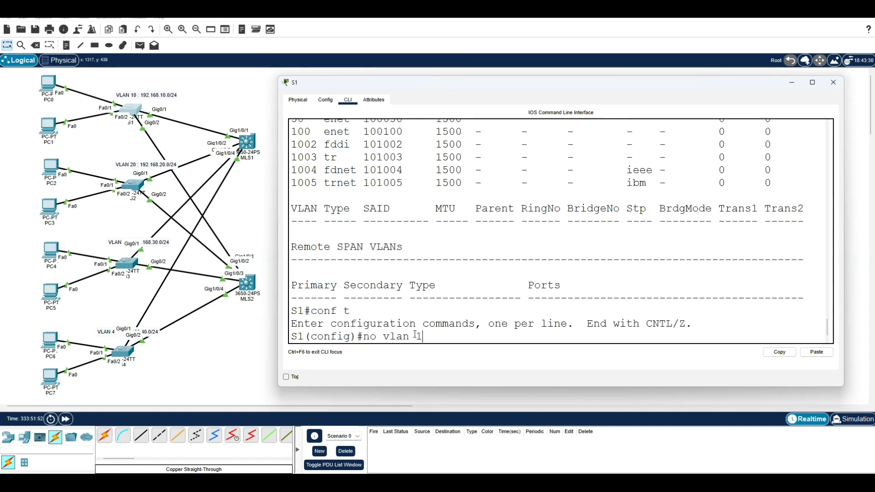
pyautogui.write('00')
pyautogui.press('Return')
pyautogui.write('end')
pyautogui.press('Return')
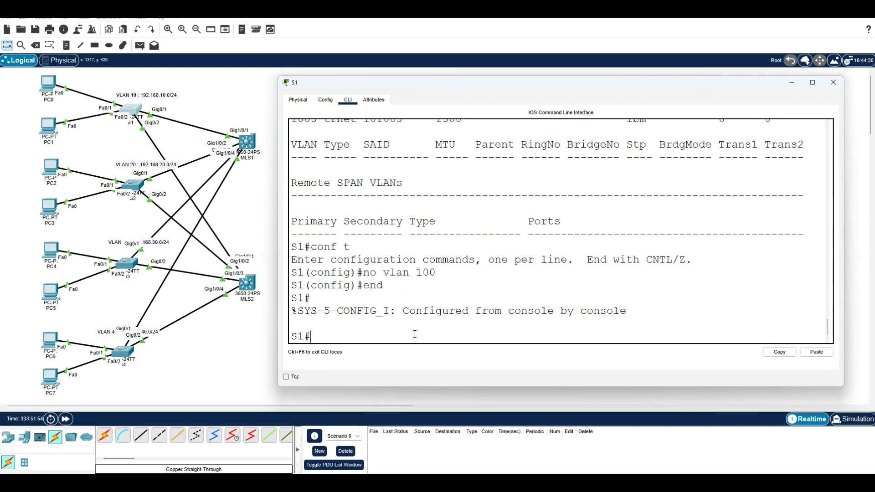
pyautogui.press('Return')
pyautogui.write('s')
pyautogui.press('Return')
pyautogui.write('sg')
pyautogui.press('BackSpace')
pyautogui.press('BackSpace')
pyautogui.press('BackSpace')
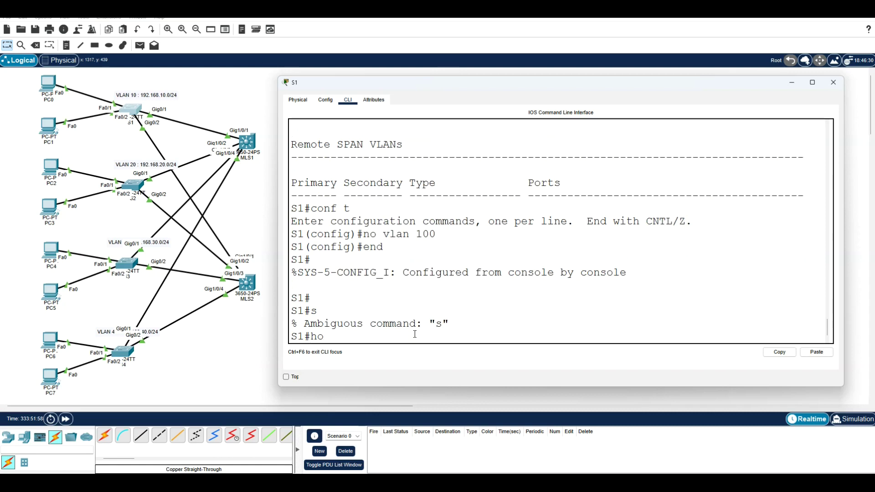
pyautogui.press('Return')
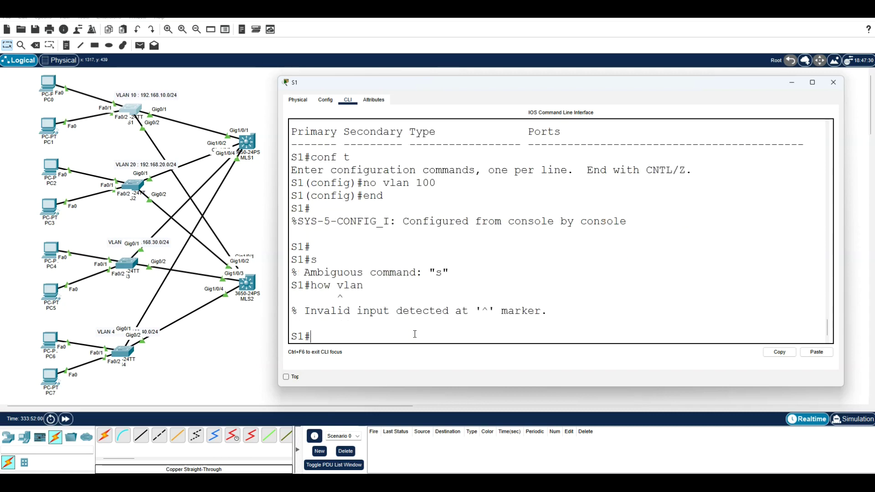
# Step: Run show vlan again to check S1's VLAN tables for VLAN 100, and close the switch window
pyautogui.write('show vlan')
pyautogui.press('Return')
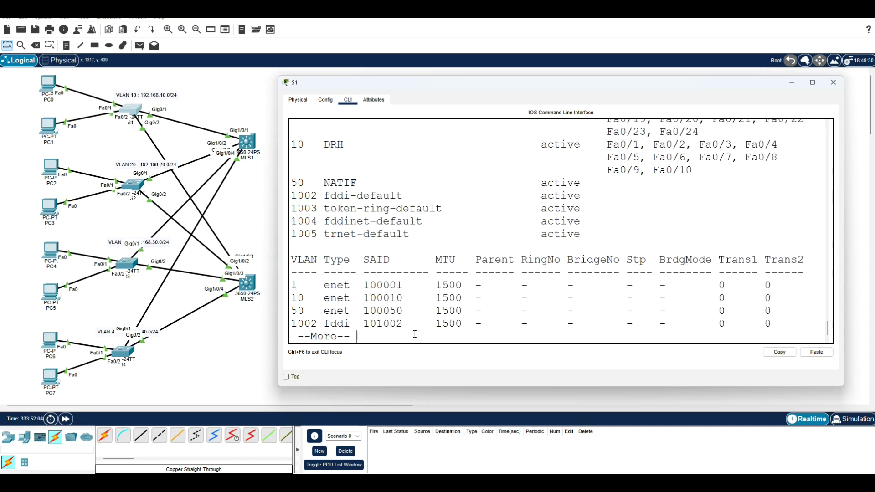
pyautogui.press('space')
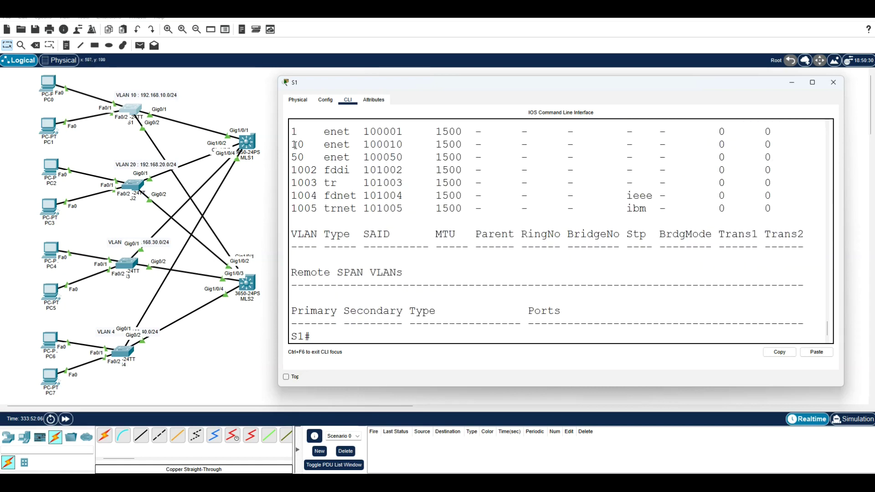
pyautogui.moveTo(291, 157); pyautogui.dragTo(318, 171)
pyautogui.scroll(3, 401, 221)
pyautogui.scroll(15, 401, 221)
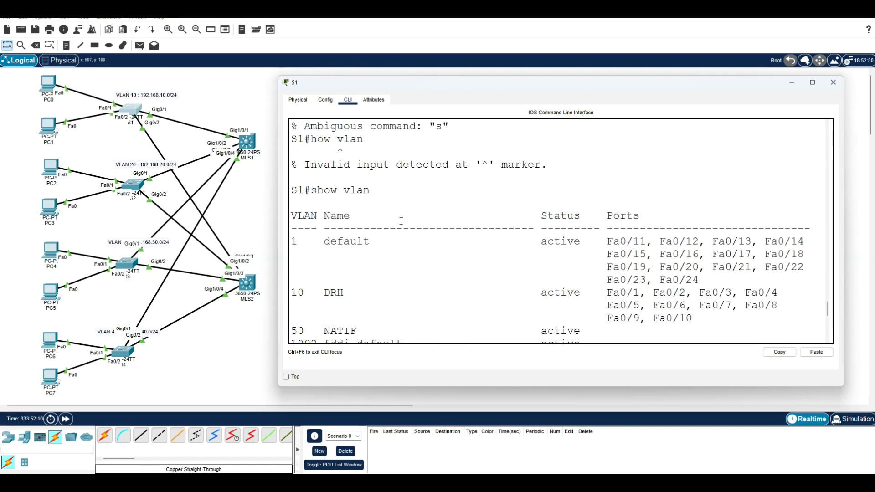
pyautogui.moveTo(295, 229); pyautogui.dragTo(343, 257)
pyautogui.click(342, 258)
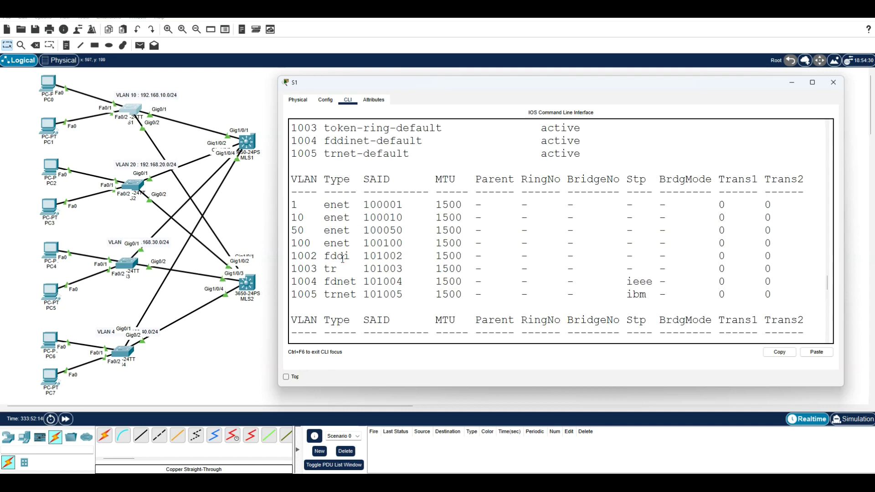
pyautogui.click(834, 82)
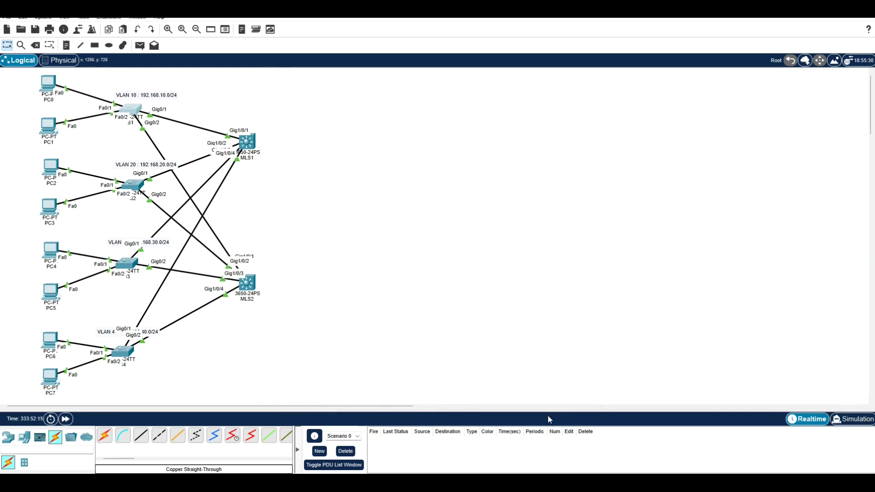
# Step: Switch to the OneNote page and colour the answer "Switch(config)# no vlan 100" green under the VLAN 100 deletion question
pyautogui.hotkey('alt', 'Tab')
pyautogui.scroll(5, 338, 263)
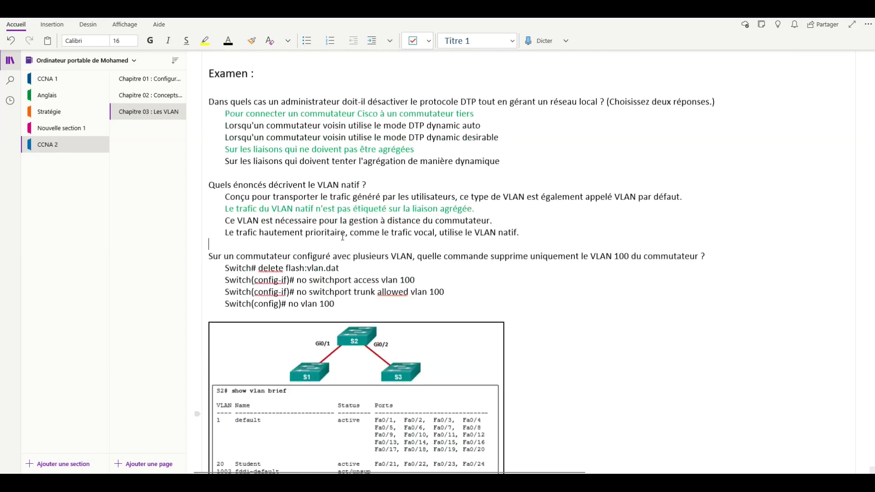
pyautogui.scroll(-3, 337, 263)
pyautogui.moveTo(335, 197); pyautogui.dragTo(227, 197)
pyautogui.click(276, 183)
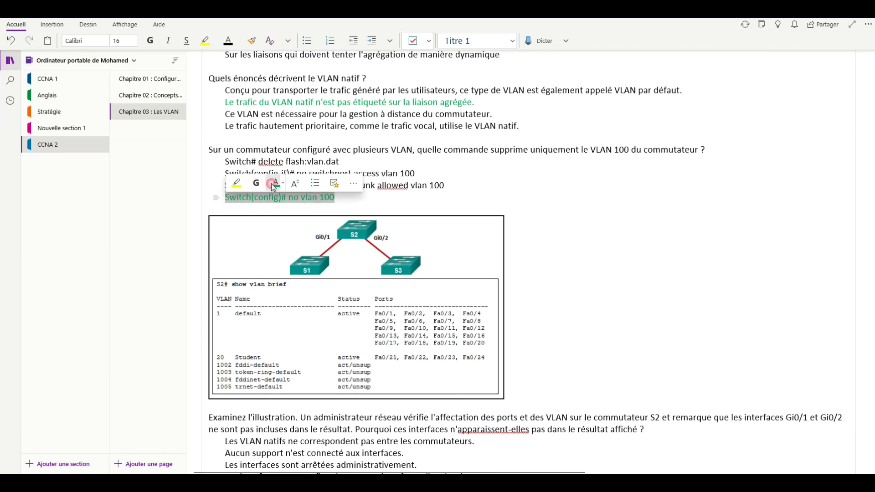
pyautogui.click(519, 281)
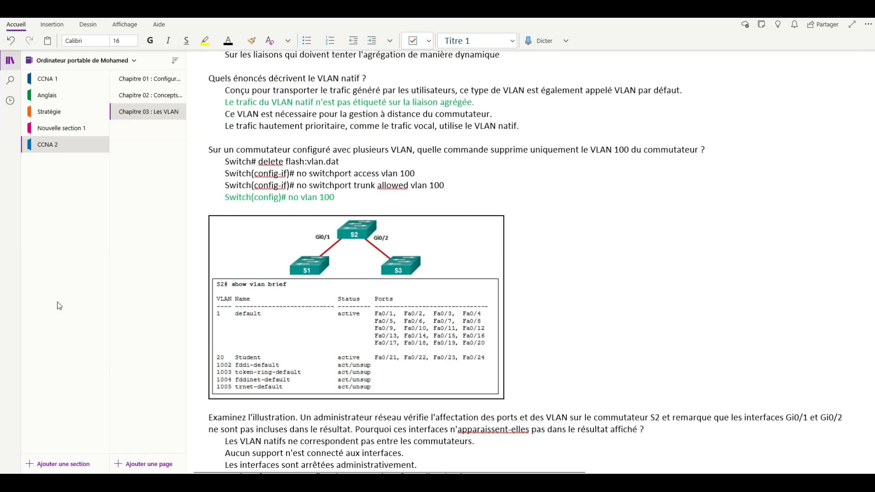
# Step: Mark up the show vlan brief question by circling switch S2 in the illustration and underlining Gi0/1 and Gi0/2 in the text
pyautogui.scroll(-5, 595, 316)
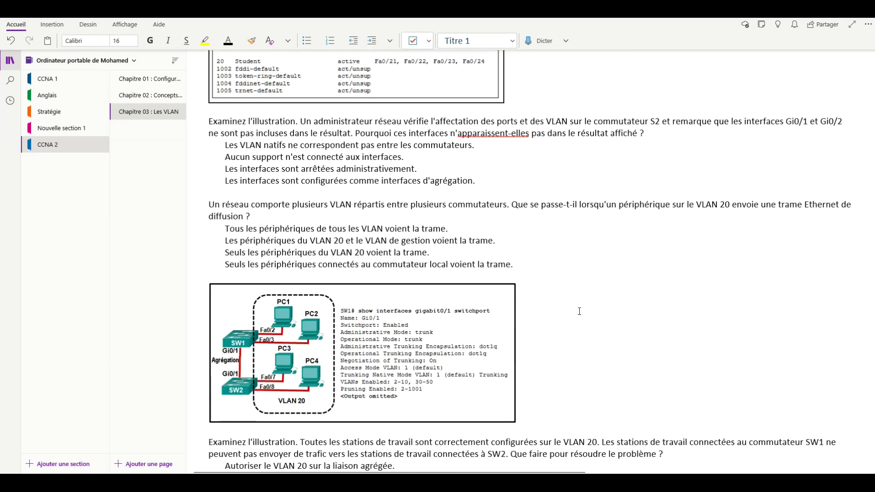
pyautogui.scroll(3, 579, 311)
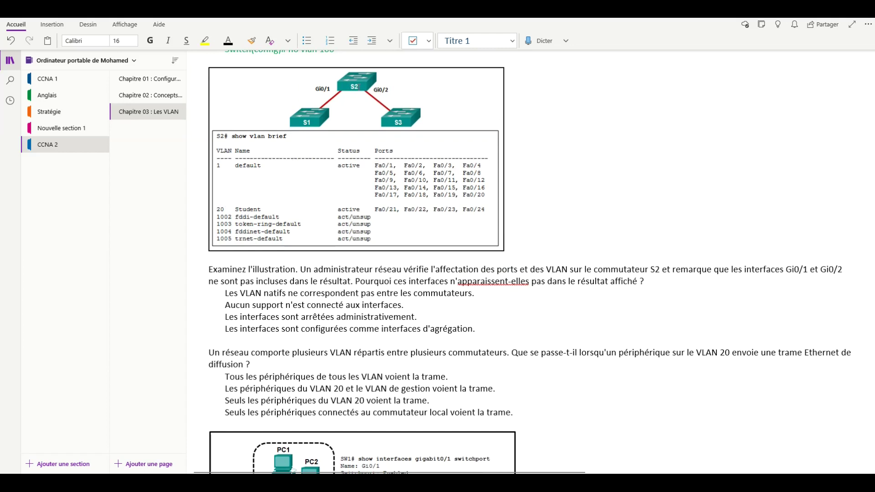
pyautogui.scroll(2, 717, 260)
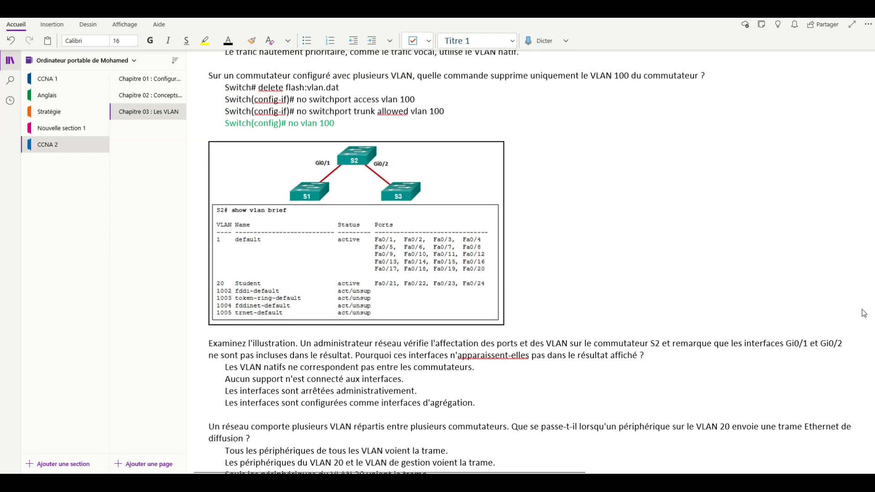
pyautogui.scroll(-2, 864, 313)
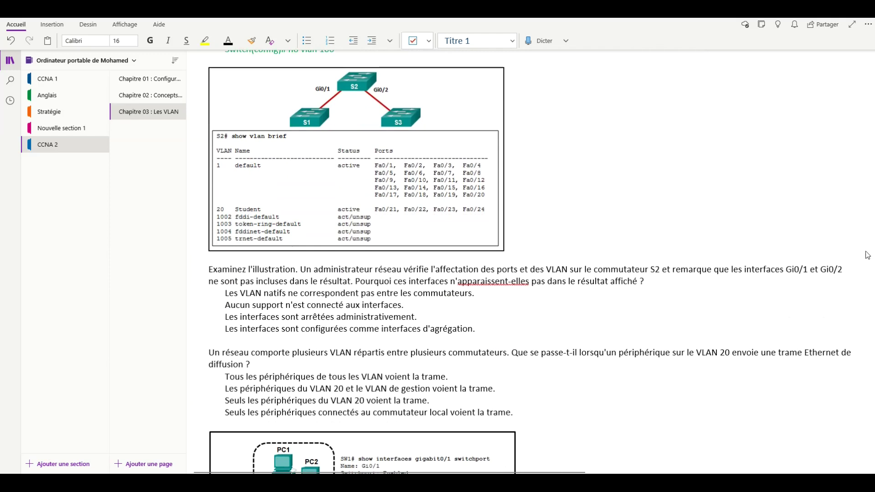
pyautogui.moveTo(368, 66)
pyautogui.mouseDown()
pyautogui.moveTo(351, 96)
pyautogui.moveTo(367, 65)
pyautogui.moveTo(360, 64)
pyautogui.mouseUp()
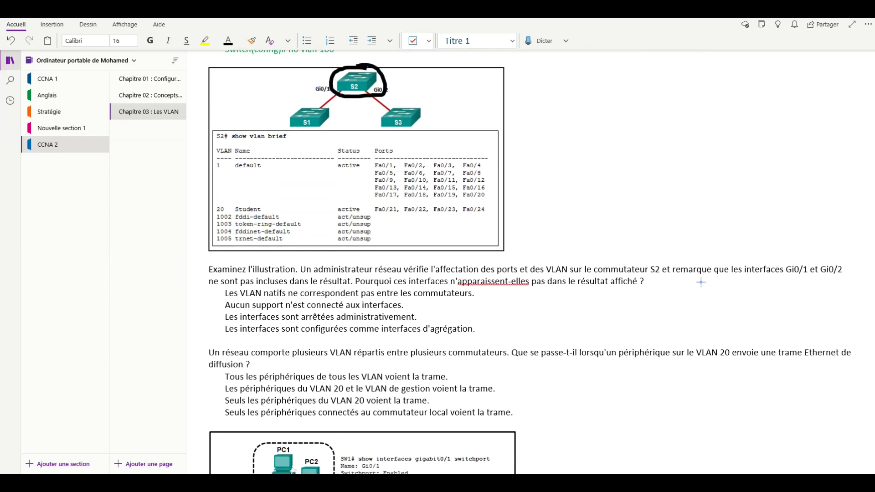
pyautogui.moveTo(784, 279); pyautogui.dragTo(839, 280)
# Step: Draw boxes around the VLAN 1 and VLAN 20 port lists and underline "apparaissent-elles" in the question
pyautogui.moveTo(369, 161)
pyautogui.mouseDown()
pyautogui.moveTo(367, 197)
pyautogui.moveTo(466, 200)
pyautogui.moveTo(496, 186)
pyautogui.moveTo(490, 157)
pyautogui.moveTo(368, 160)
pyautogui.mouseUp()
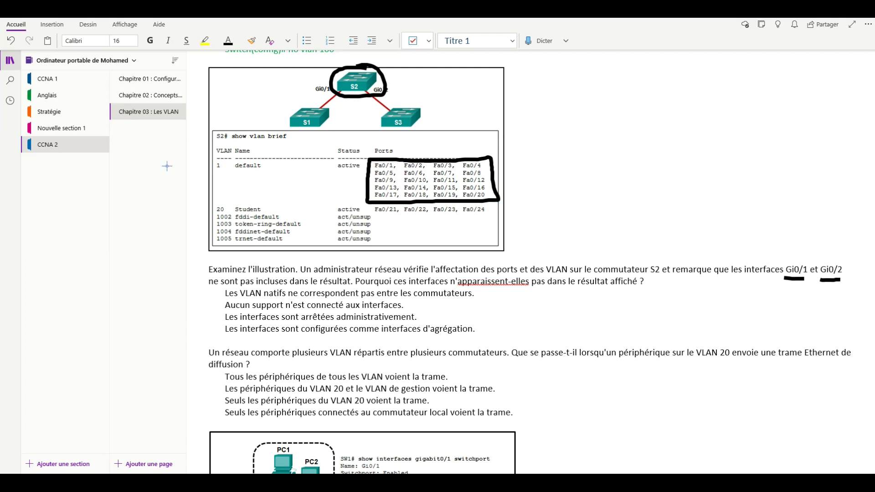
pyautogui.moveTo(368, 201)
pyautogui.mouseDown()
pyautogui.moveTo(368, 214)
pyautogui.moveTo(387, 219)
pyautogui.moveTo(472, 219)
pyautogui.moveTo(500, 211)
pyautogui.moveTo(497, 200)
pyautogui.mouseUp()
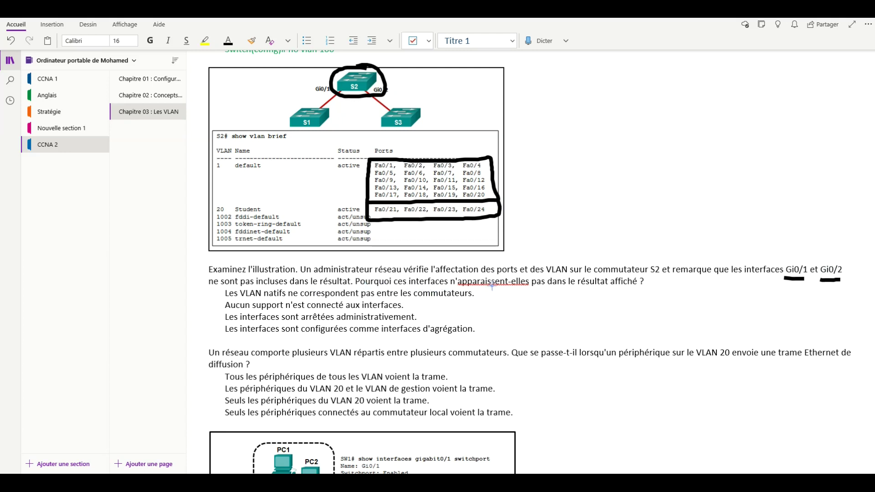
pyautogui.moveTo(455, 284); pyautogui.dragTo(528, 284)
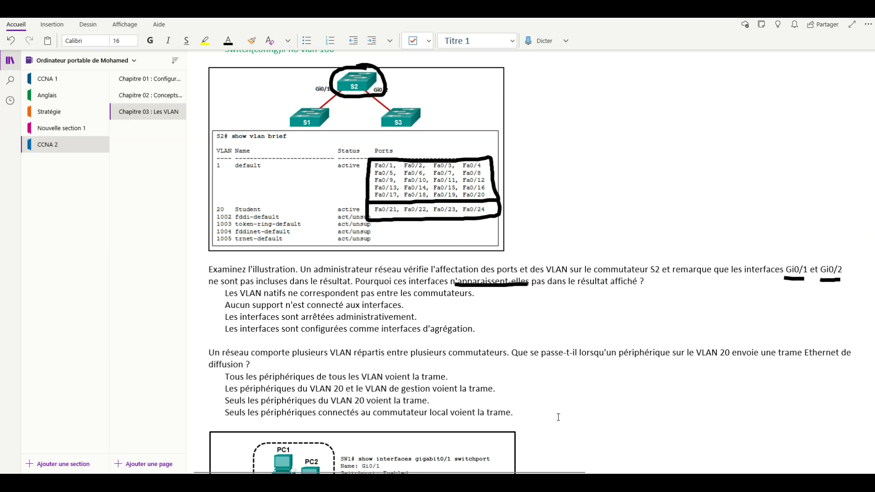
# Step: Switch to Packet Tracer, close the MLS1 window, and clear the drawn annotations from the screen
pyautogui.hotkey('alt', 'Tab')
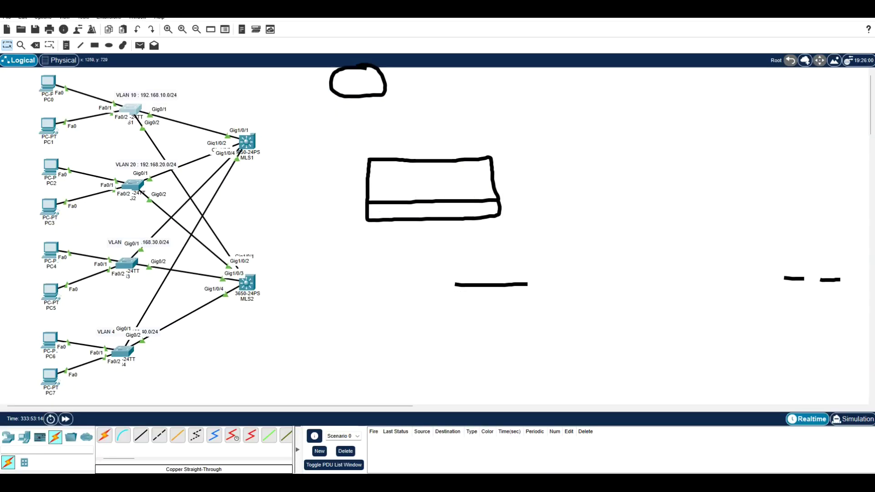
pyautogui.click(249, 146)
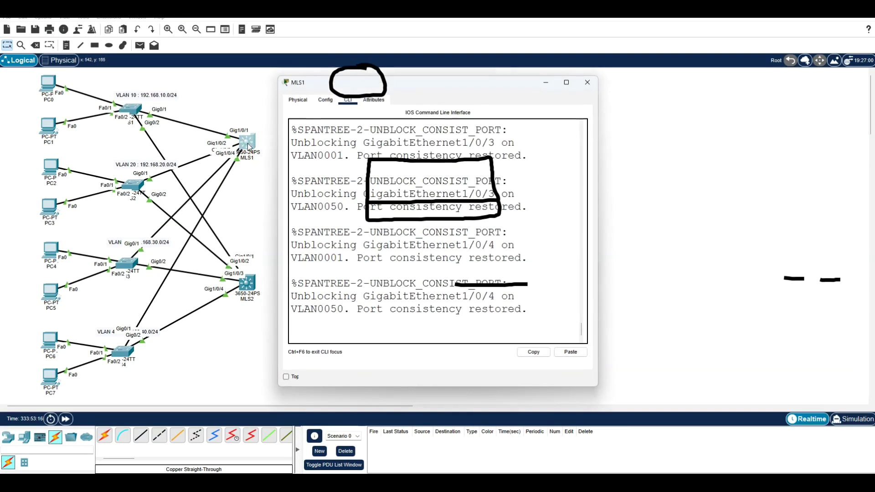
pyautogui.click(589, 86)
pyautogui.click(865, 431)
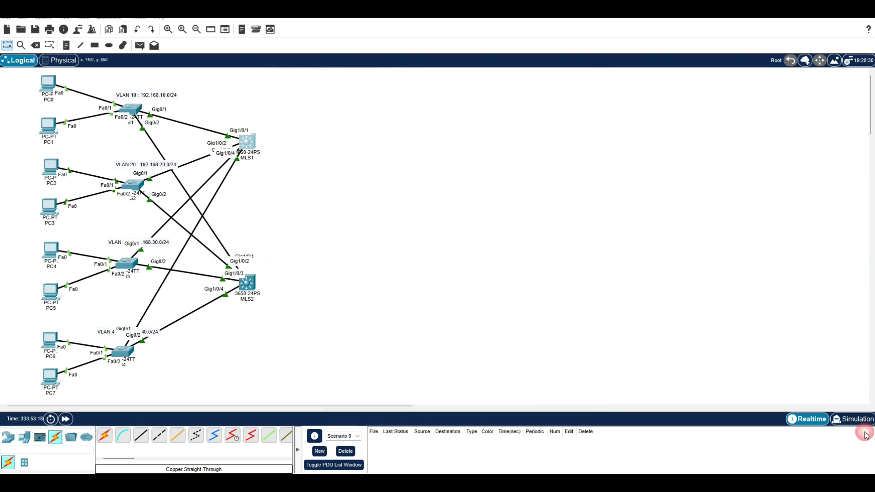
# Step: Open S1's console, widen the window, and examine the ports assigned to VLAN 10 in the show vlan output
pyautogui.click(130, 112)
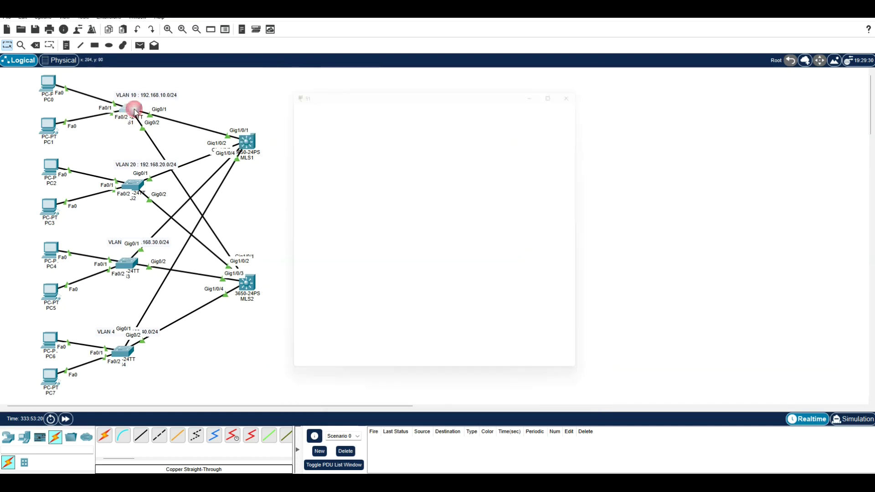
pyautogui.moveTo(597, 251); pyautogui.dragTo(870, 264)
pyautogui.scroll(6, 541, 277)
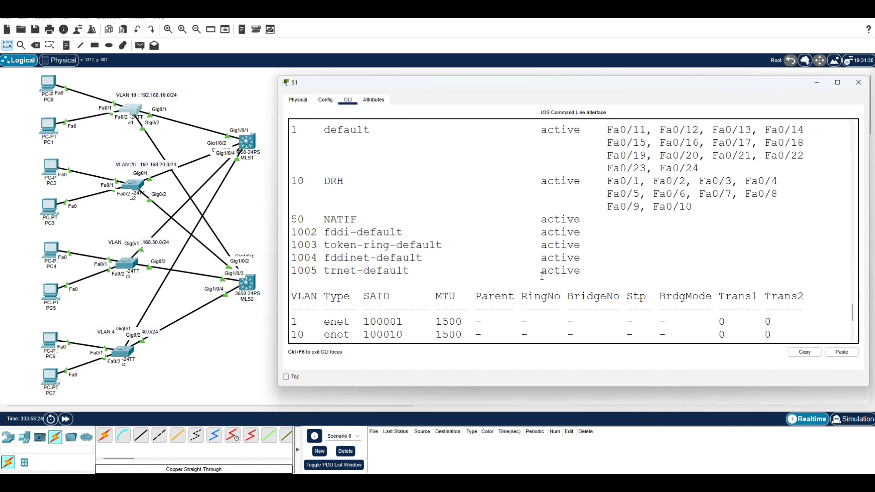
pyautogui.scroll(-2, 542, 276)
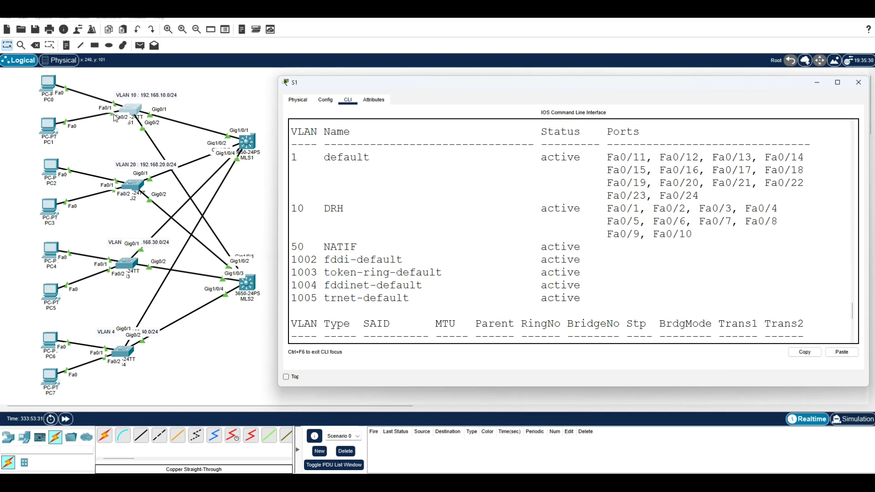
pyautogui.moveTo(607, 209); pyautogui.dragTo(789, 235)
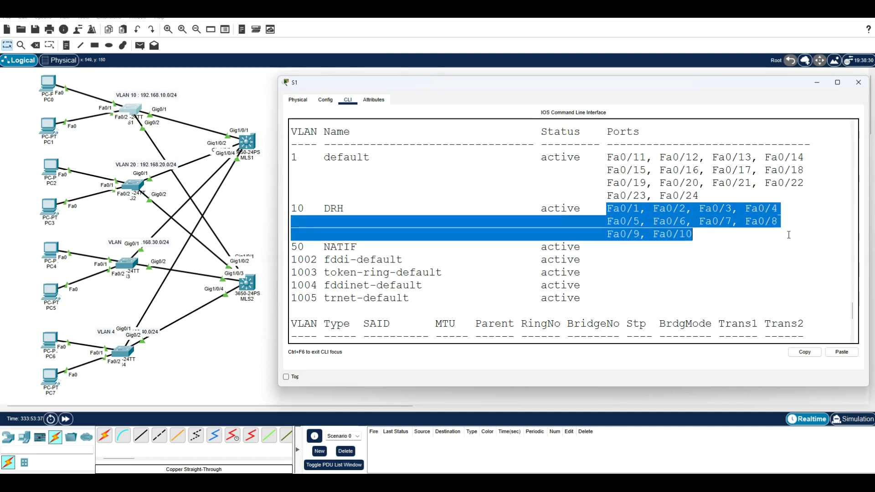
pyautogui.click(710, 239)
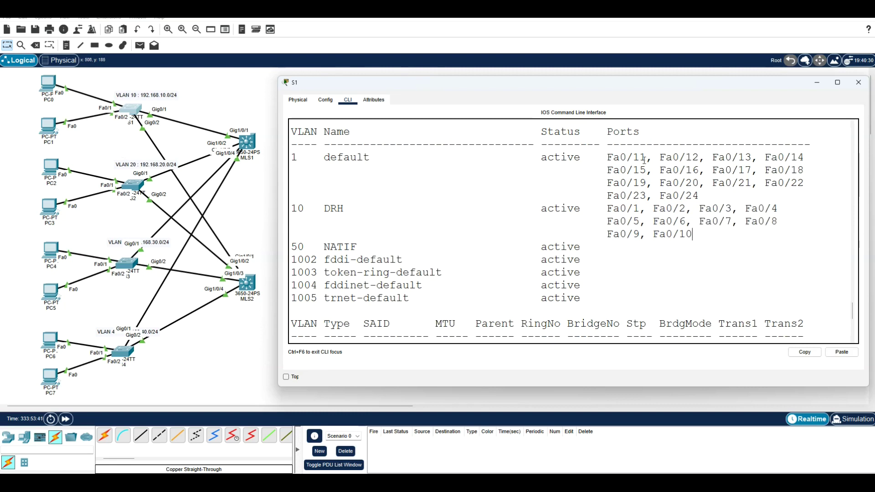
# Step: Examine the ports assigned to default VLAN 1 on S1, and close the switch window
pyautogui.moveTo(634, 158); pyautogui.dragTo(649, 157)
pyautogui.click(701, 199)
pyautogui.scroll(-6, 691, 230)
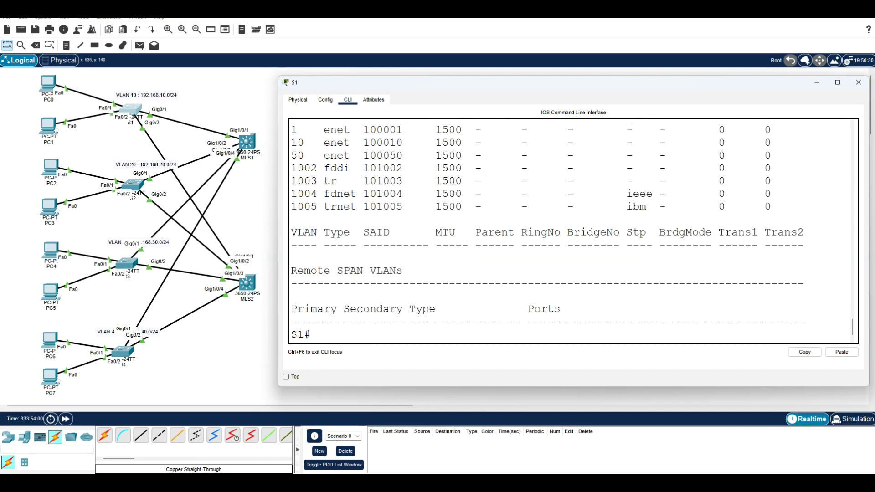
pyautogui.click(859, 82)
# Step: Return to the OneNote page and consider the answer "Les VLAN natifs ne correspondent pas entre les commutateurs."
pyautogui.click(829, 19)
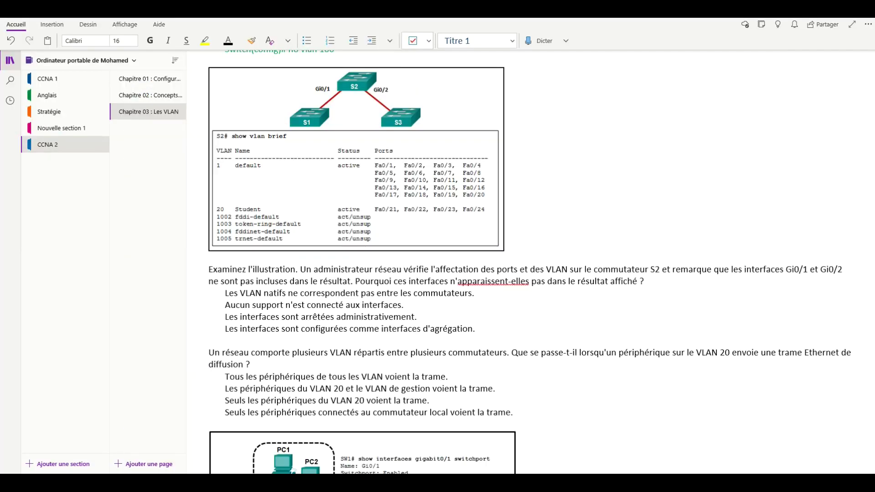
pyautogui.moveTo(225, 293); pyautogui.dragTo(477, 294)
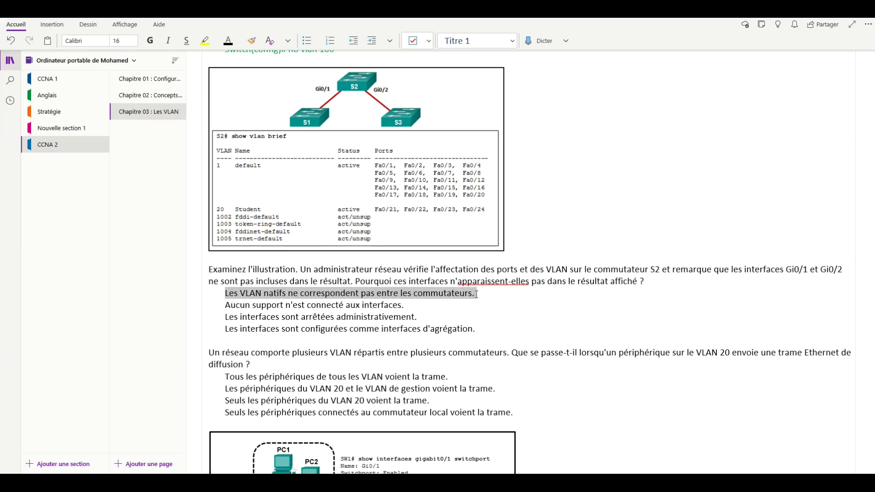
pyautogui.click(327, 300)
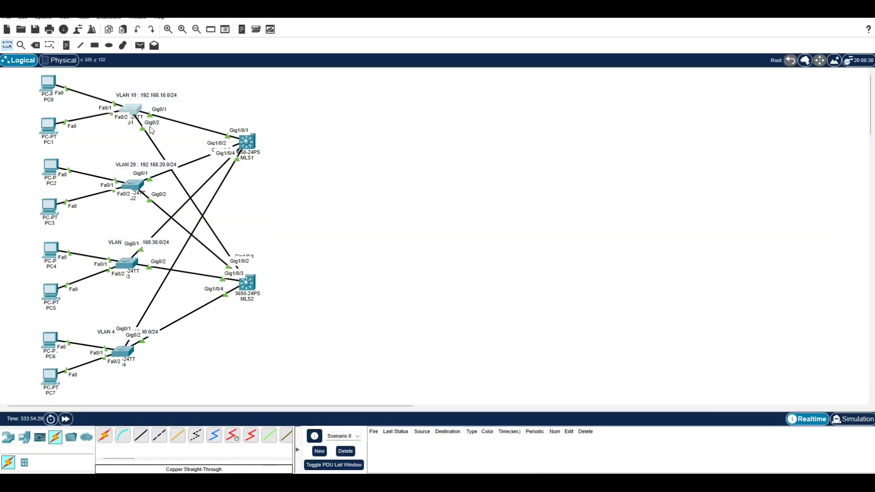
# Step: In Packet Tracer, reopen S1's console, widen the window on both sides, and review the Ports column of the show vlan output
pyautogui.click(132, 110)
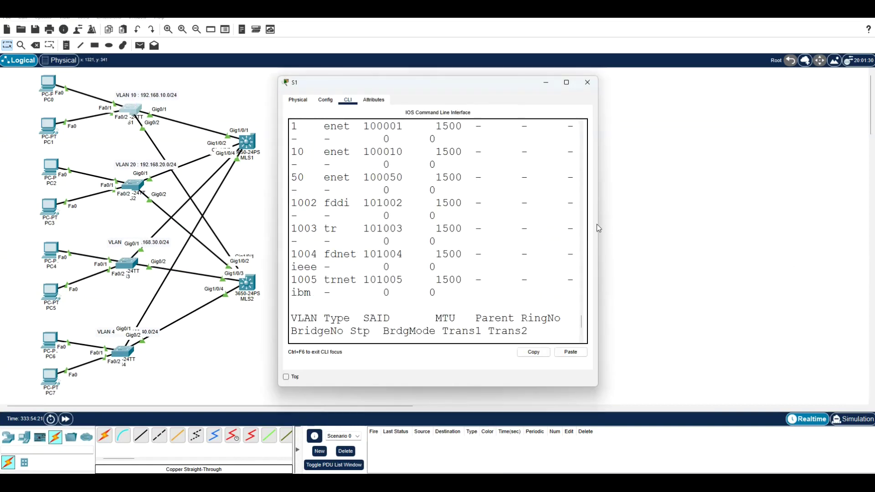
pyautogui.moveTo(597, 228); pyautogui.dragTo(824, 246)
pyautogui.scroll(10, 632, 208)
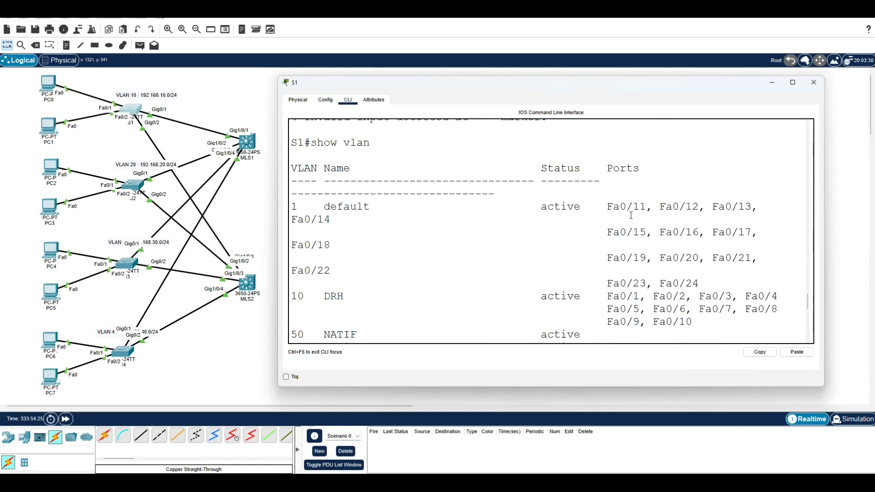
pyautogui.moveTo(279, 226); pyautogui.dragTo(127, 224)
pyautogui.scroll(5, 486, 192)
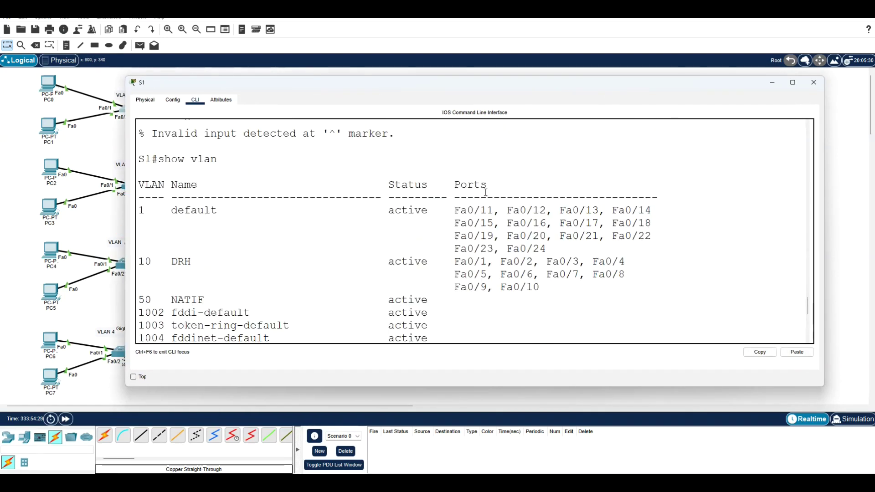
# Step: Switch to OneNote and consider the answer "Les interfaces sont arrêtées administrativement."
pyautogui.click(480, 449)
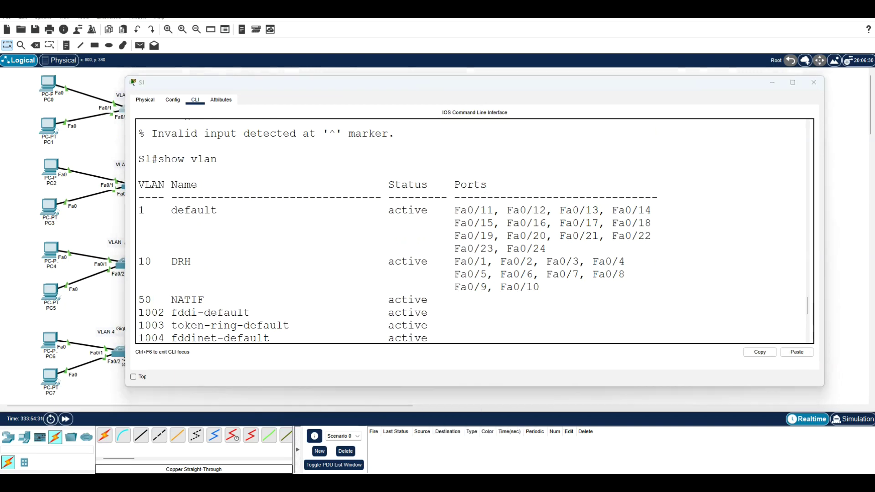
pyautogui.moveTo(229, 316); pyautogui.dragTo(418, 317)
pyautogui.click(424, 316)
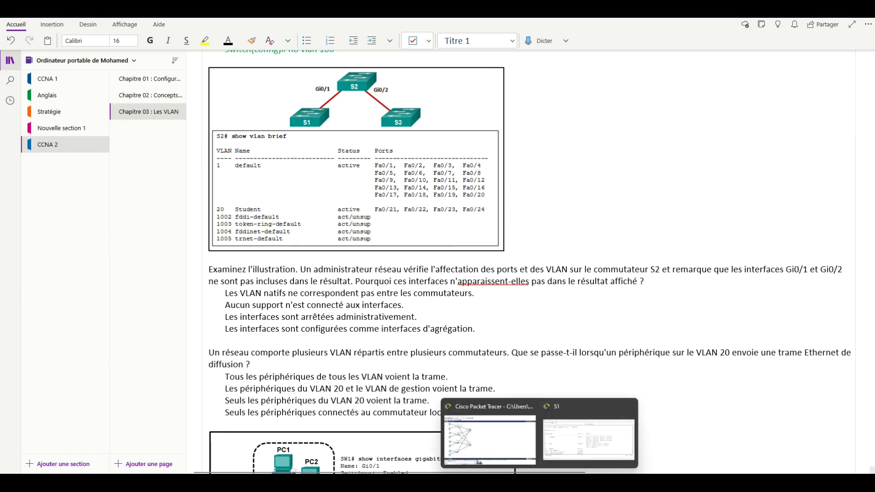
# Step: Switch to S1's console in Packet Tracer and enter interface configuration mode for fastEthernet 0/11
pyautogui.click(586, 427)
pyautogui.press('space')
pyautogui.press('Return')
pyautogui.press('Return')
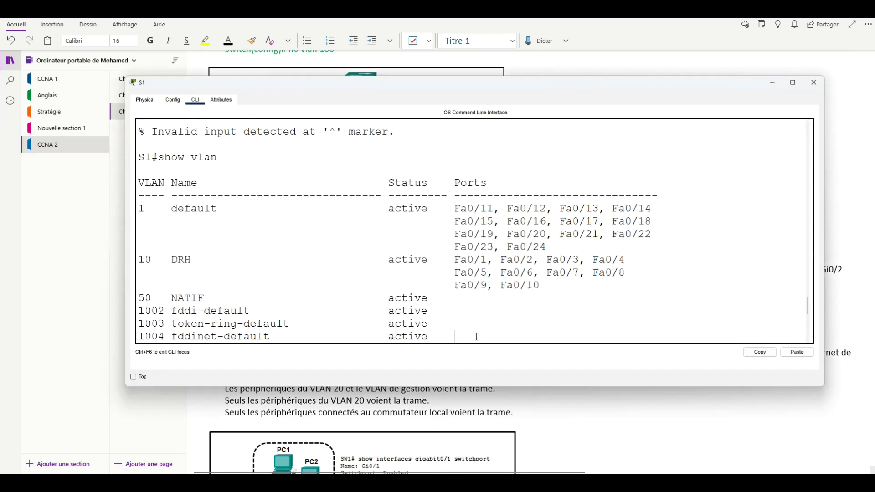
pyautogui.write('conf t')
pyautogui.press('Return')
pyautogui.write('inter')
pyautogui.press('Tab')
pyautogui.write('fa')
pyautogui.press('Tab')
pyautogui.write('0/11')
pyautogui.press('Return')
# Step: Shut down the selected interface fastEthernet 0/11 and return to privileged EXEC mode
pyautogui.write('sh')
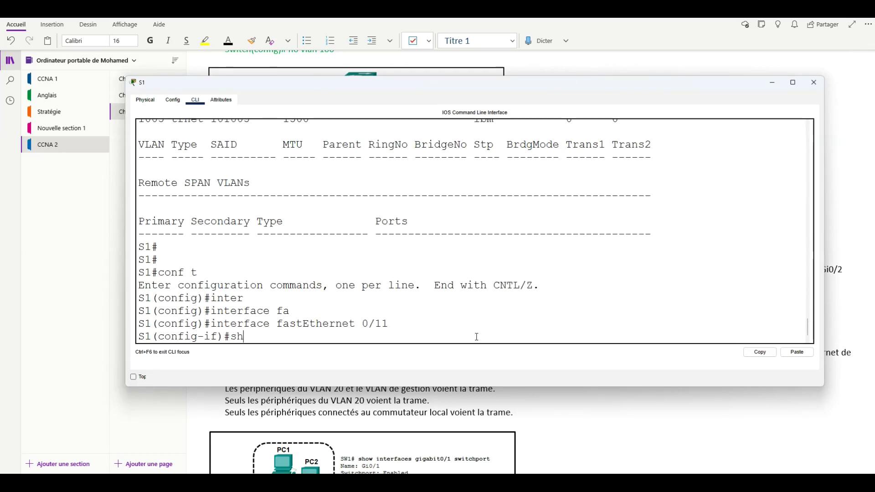
pyautogui.press('Tab')
pyautogui.press('Return')
pyautogui.press('Return')
pyautogui.write('end')
pyautogui.press('Return')
# Step: Run show vlan on S1 and check whether Fa0/11 is listed among the VLAN 1 ports
pyautogui.write('show vlan')
pyautogui.press('Return')
pyautogui.press('space')
pyautogui.scroll(6, 496, 251)
pyautogui.moveTo(500, 186); pyautogui.dragTo(428, 187)
pyautogui.click(475, 215)
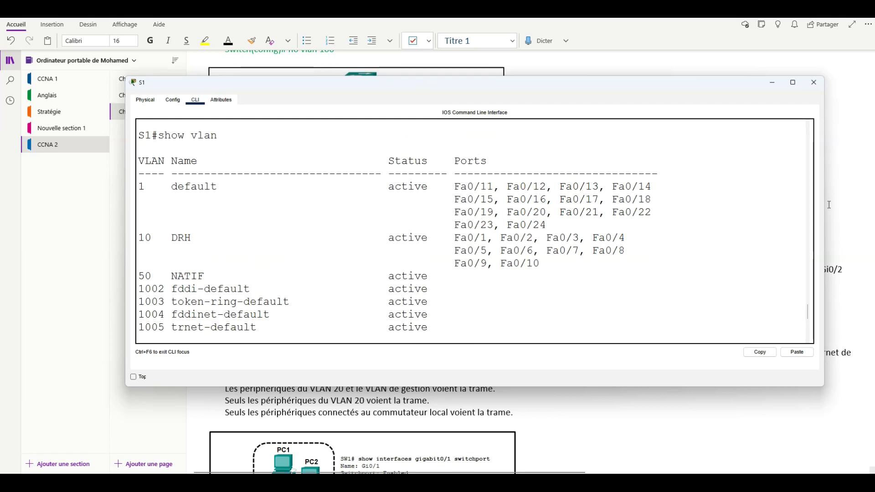
# Step: Widen the S1 window, switch to OneNote, and colour the answer "Les interfaces sont configurées comme interfaces d'agrégation." green
pyautogui.moveTo(824, 204); pyautogui.dragTo(846, 205)
pyautogui.click(615, 458)
pyautogui.scroll(-3, 593, 411)
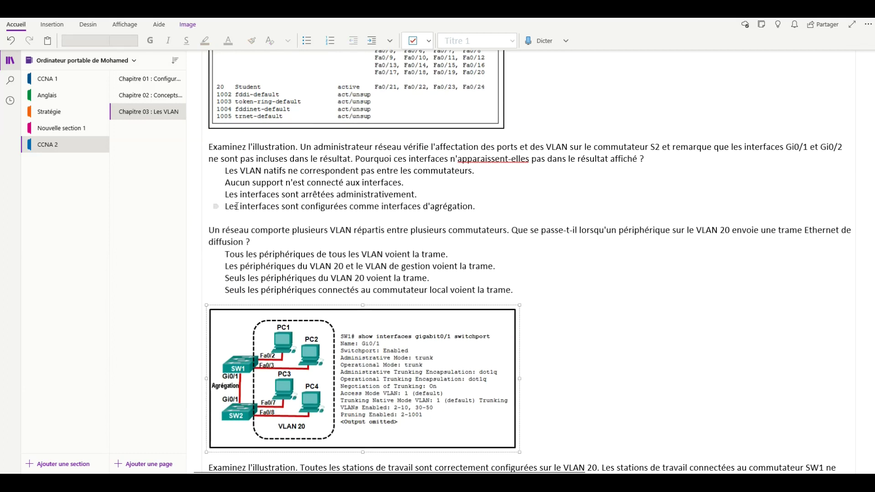
pyautogui.moveTo(477, 207); pyautogui.dragTo(224, 210)
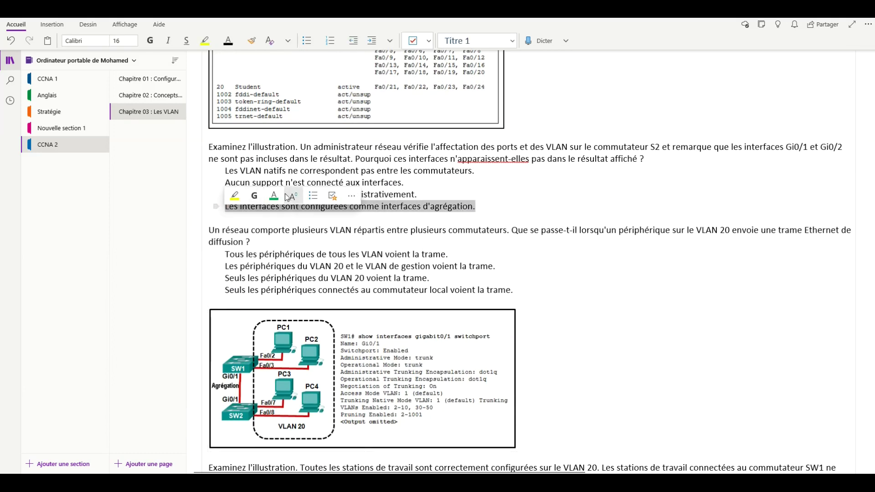
pyautogui.click(274, 197)
pyautogui.click(292, 239)
pyautogui.click(267, 218)
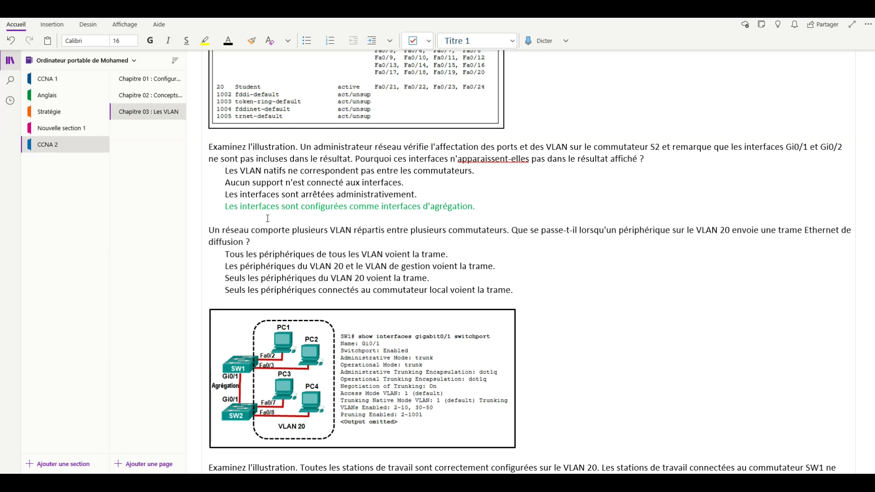
pyautogui.click(268, 218)
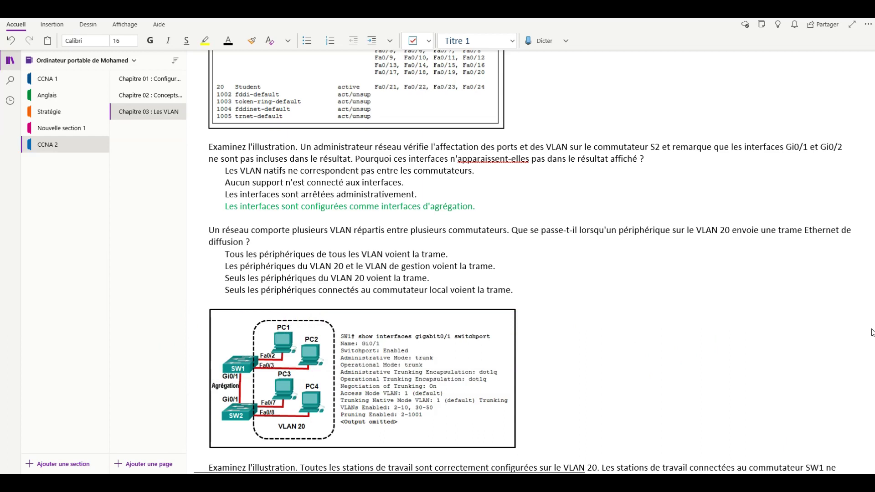
# Step: Sketch a switch beside the VLAN 20 broadcast question as a rectangle split into two halves labelled 10 and 20
pyautogui.moveTo(544, 246); pyautogui.dragTo(544, 303)
pyautogui.moveTo(544, 247)
pyautogui.mouseDown()
pyautogui.moveTo(791, 246)
pyautogui.moveTo(752, 313)
pyautogui.moveTo(547, 313)
pyautogui.moveTo(544, 295)
pyautogui.mouseUp()
pyautogui.moveTo(674, 205); pyautogui.dragTo(672, 353)
pyautogui.moveTo(563, 292)
pyautogui.mouseDown()
pyautogui.moveTo(588, 301)
pyautogui.moveTo(601, 278)
pyautogui.mouseUp()
pyautogui.moveTo(688, 269)
pyautogui.mouseDown()
pyautogui.moveTo(715, 286)
pyautogui.moveTo(722, 276)
pyautogui.mouseUp()
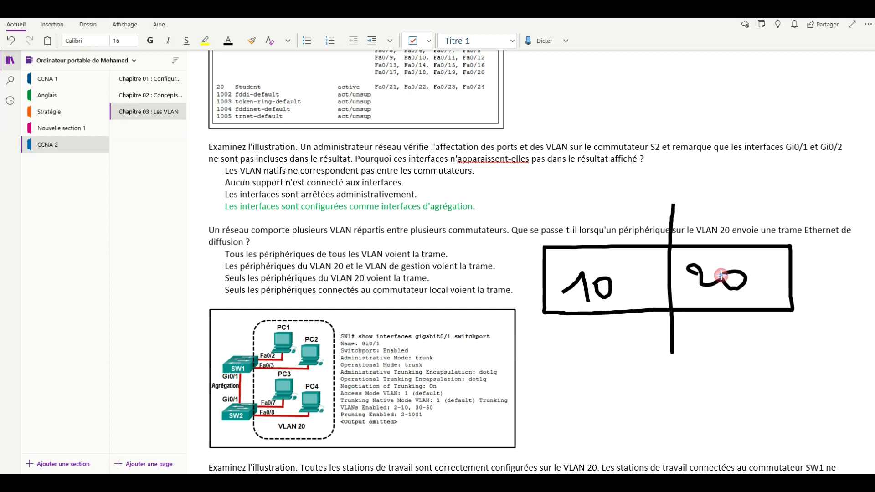
# Step: Draw a link from the sketched switch up to a second divided rectangle and label its first half 10
pyautogui.moveTo(697, 246); pyautogui.dragTo(693, 139)
pyautogui.moveTo(564, 67); pyautogui.dragTo(571, 108)
pyautogui.moveTo(561, 64)
pyautogui.mouseDown()
pyautogui.moveTo(826, 108)
pyautogui.moveTo(665, 136)
pyautogui.moveTo(571, 129)
pyautogui.moveTo(568, 87)
pyautogui.mouseUp()
pyautogui.moveTo(680, 62); pyautogui.dragTo(680, 176)
pyautogui.moveTo(602, 109)
pyautogui.mouseDown()
pyautogui.moveTo(611, 91)
pyautogui.moveTo(628, 108)
pyautogui.mouseUp()
pyautogui.moveTo(642, 84)
pyautogui.mouseDown()
pyautogui.moveTo(636, 93)
pyautogui.moveTo(643, 84)
pyautogui.mouseUp()
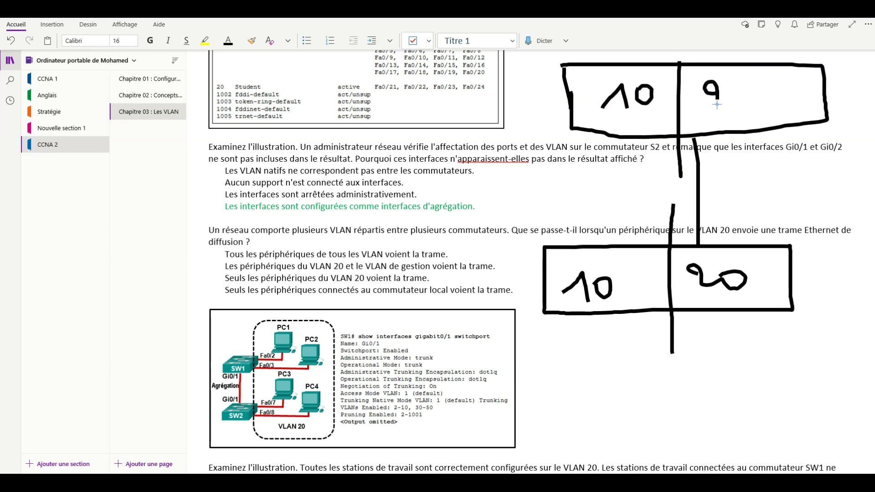
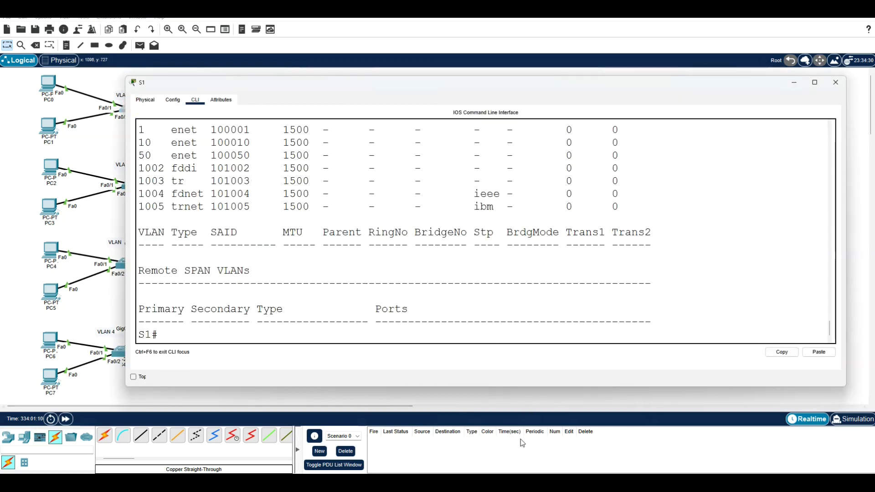
# Step: In Packet Tracer, enter global configuration mode on S1, select interface range gigabitEthernet 0/1-2 and begin a switchport trunk command
pyautogui.write('conf t')
pyautogui.press('Return')
pyautogui.write('int')
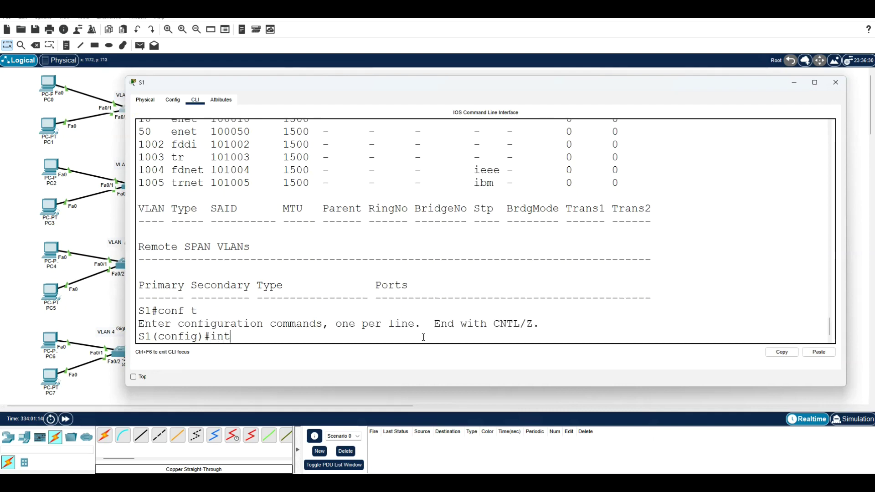
pyautogui.write('er')
pyautogui.press('Tab')
pyautogui.write('gi')
pyautogui.press('Tab')
pyautogui.write('0/1-')
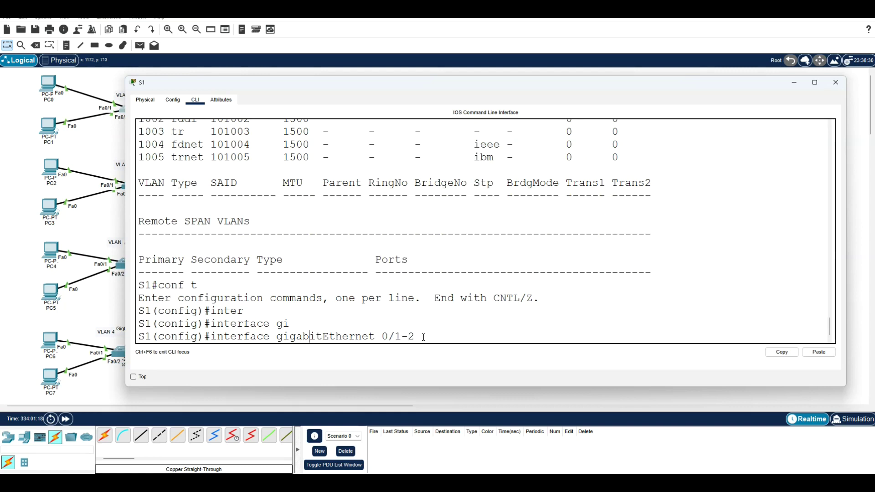
pyautogui.write('rang e')
pyautogui.press('BackSpace')
pyautogui.press('BackSpace')
pyautogui.write('e')
pyautogui.press('Return')
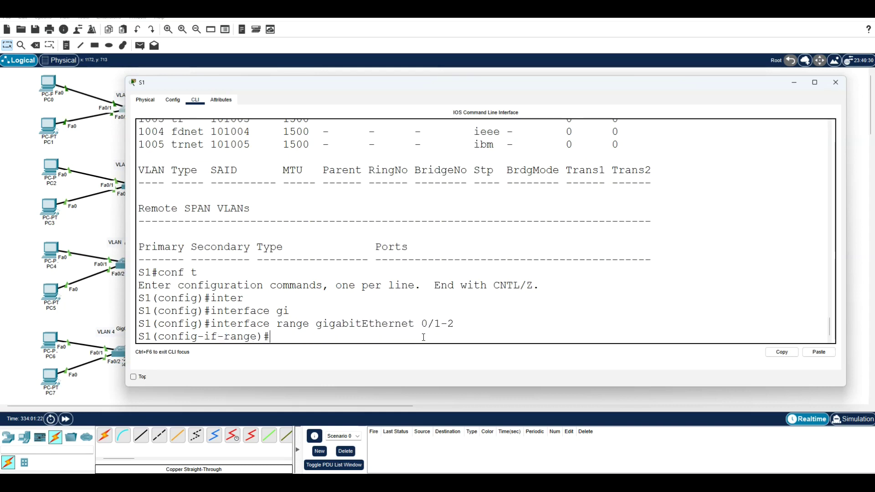
pyautogui.write('sw')
pyautogui.press('Tab')
pyautogui.write('tr')
pyautogui.press('Tab')
pyautogui.write('na')
pyautogui.press('Tab')
pyautogui.write('vl')
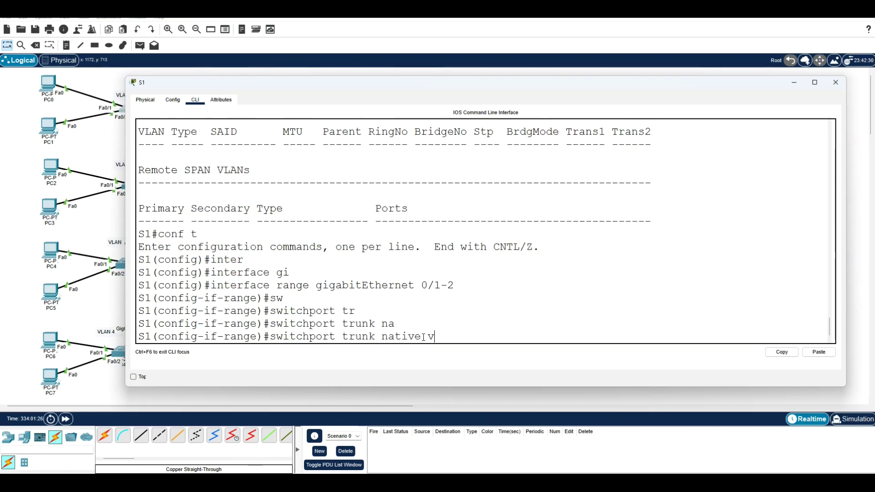
pyautogui.press('Tab')
pyautogui.press('BackSpace')
pyautogui.press('BackSpace')
pyautogui.press('BackSpace')
pyautogui.press('BackSpace')
pyautogui.press('BackSpace')
pyautogui.press('BackSpace')
pyautogui.press('BackSpace')
pyautogui.press('BackSpace')
pyautogui.press('BackSpace')
pyautogui.press('BackSpace')
pyautogui.press('BackSpace')
pyautogui.press('BackSpace')
pyautogui.press('BackSpace')
pyautogui.press('BackSpace')
pyautogui.press('BackSpace')
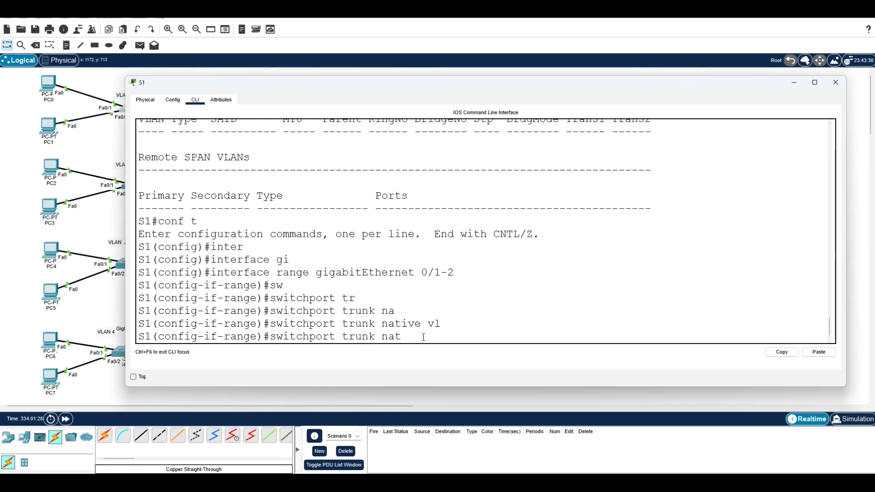
# Step: Allow VLANs 10,20,30,40,50,60,70,80 on the trunks of the selected S1 interface range
pyautogui.write('r')
pyautogui.press('Tab')
pyautogui.write('all')
pyautogui.press('Tab')
pyautogui.write('vl')
pyautogui.press('Tab')
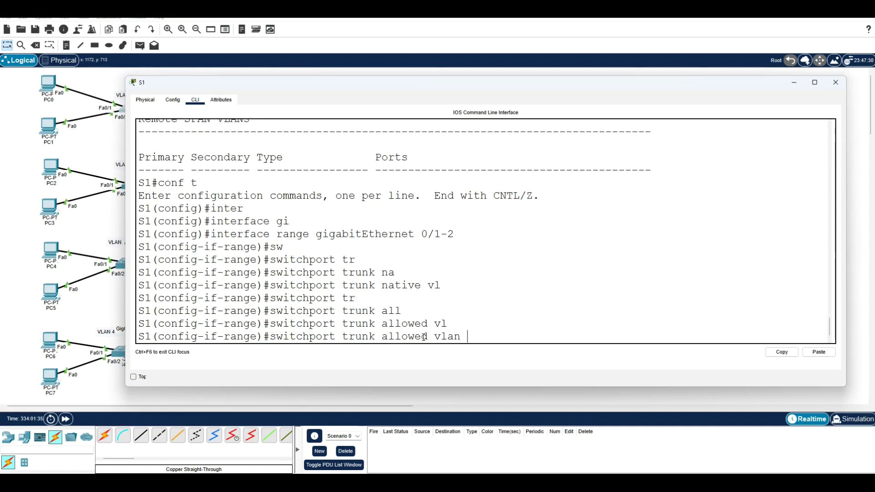
pyautogui.write('10,20,30,40,50,60,70,')
pyautogui.press('BackSpace')
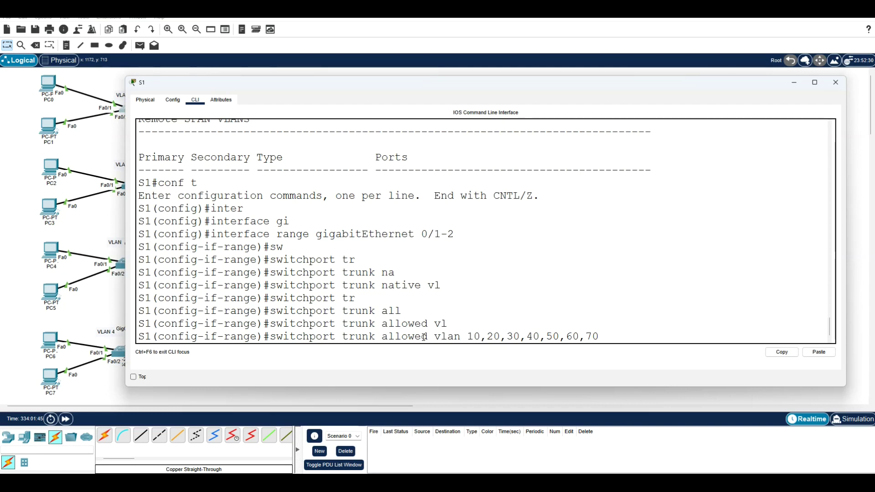
pyautogui.write(',80')
pyautogui.press('Return')
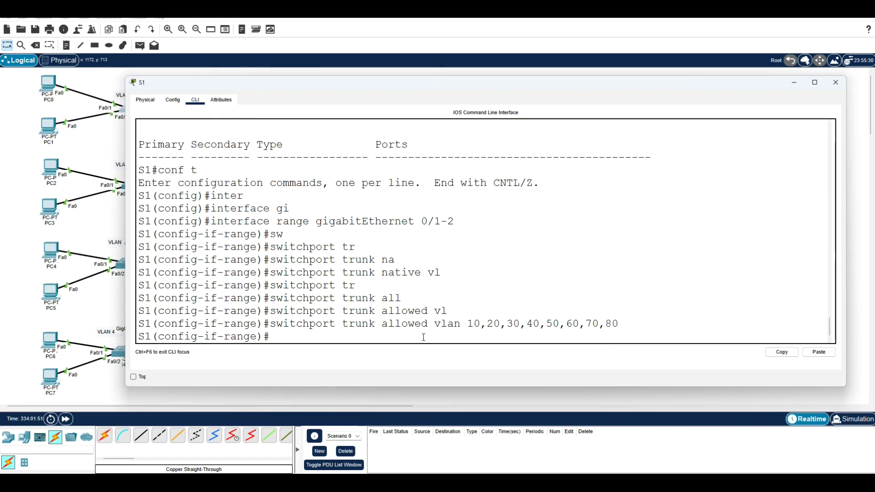
pyautogui.moveTo(615, 324); pyautogui.dragTo(436, 325)
pyautogui.press('Up')
pyautogui.press('BackSpace')
pyautogui.press('BackSpace')
pyautogui.press('BackSpace')
pyautogui.press('BackSpace')
pyautogui.press('BackSpace')
pyautogui.press('BackSpace')
pyautogui.press('BackSpace')
pyautogui.press('BackSpace')
pyautogui.press('BackSpace')
pyautogui.press('BackSpace')
pyautogui.press('BackSpace')
pyautogui.press('BackSpace')
pyautogui.press('BackSpace')
pyautogui.press('BackSpace')
pyautogui.press('BackSpace')
pyautogui.press('BackSpace')
pyautogui.press('BackSpace')
pyautogui.press('BackSpace')
pyautogui.press('BackSpace')
pyautogui.press('BackSpace')
pyautogui.press('BackSpace')
pyautogui.write('-20')
pyautogui.press('BackSpace')
pyautogui.press('BackSpace')
pyautogui.write('20')
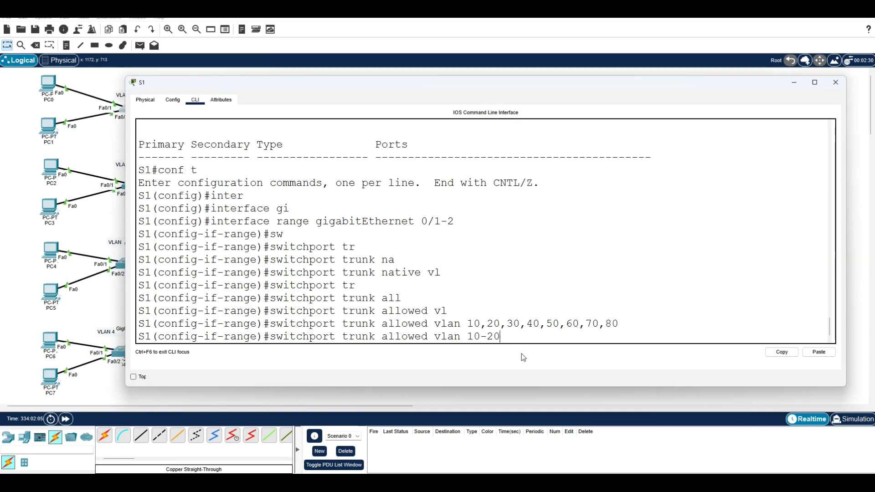
pyautogui.press('BackSpace')
pyautogui.press('BackSpace')
pyautogui.press('BackSpace')
pyautogui.write(',20')
pyautogui.press('BackSpace')
pyautogui.press('BackSpace')
pyautogui.press('BackSpace')
pyautogui.press('BackSpace')
pyautogui.press('BackSpace')
pyautogui.press('BackSpace')
pyautogui.press('BackSpace')
pyautogui.press('BackSpace')
pyautogui.press('BackSpace')
pyautogui.press('BackSpace')
pyautogui.press('BackSpace')
pyautogui.press('BackSpace')
pyautogui.press('BackSpace')
pyautogui.press('BackSpace')
pyautogui.press('BackSpace')
pyautogui.press('BackSpace')
pyautogui.press('BackSpace')
pyautogui.press('BackSpace')
pyautogui.press('BackSpace')
pyautogui.press('BackSpace')
pyautogui.press('BackSpace')
pyautogui.press('BackSpace')
pyautogui.press('BackSpace')
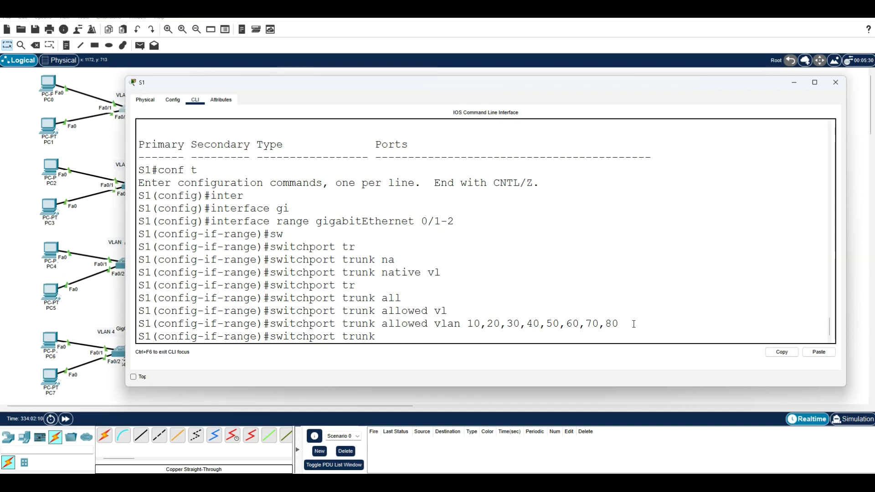
# Step: Copy the S1 console lines from the interface range command through the switchport trunk allowed vlan command
pyautogui.moveTo(633, 327); pyautogui.dragTo(133, 222)
pyautogui.hotkey('ctrl', 'c')
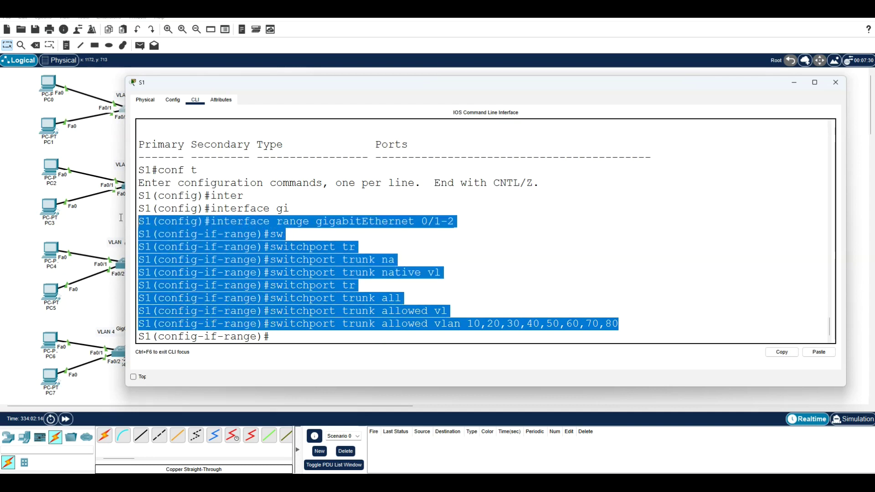
pyautogui.rightClick(290, 265)
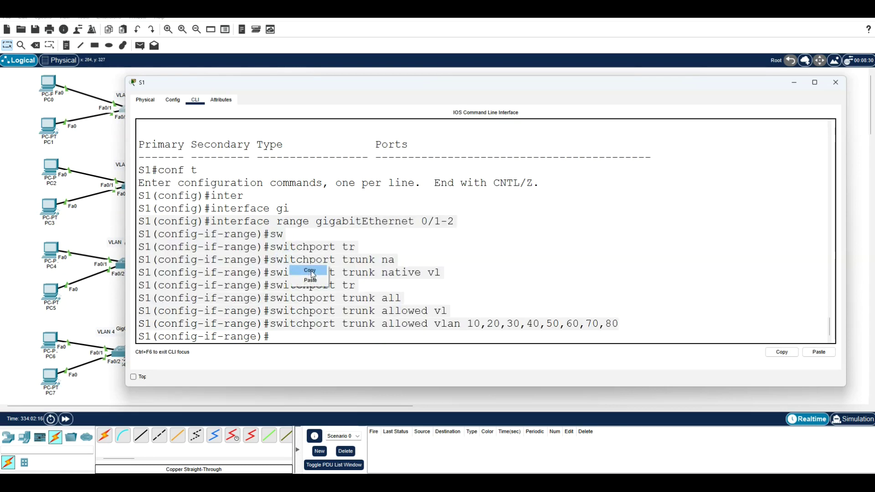
pyautogui.click(314, 273)
# Step: Leave configuration mode on S1 with end and save the configuration with wr mem
pyautogui.write('end')
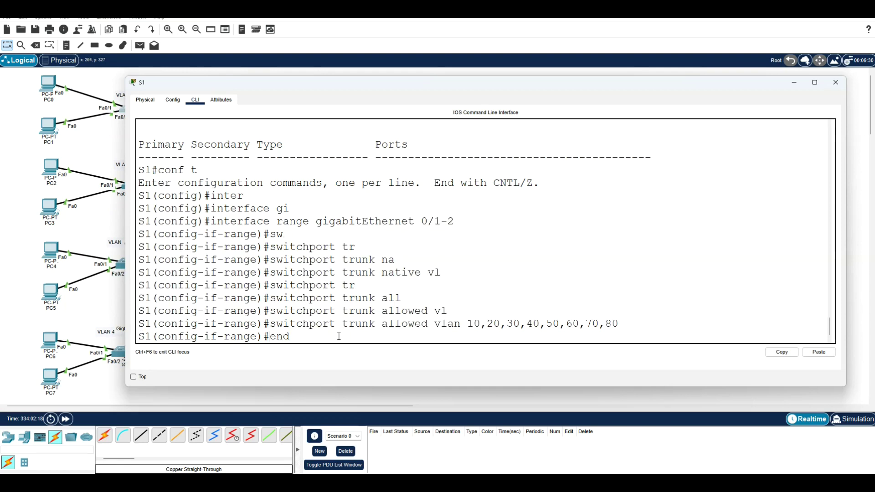
pyautogui.press('Return')
pyautogui.press('Return')
pyautogui.write('wr mem')
pyautogui.press('Return')
pyautogui.press('Return')
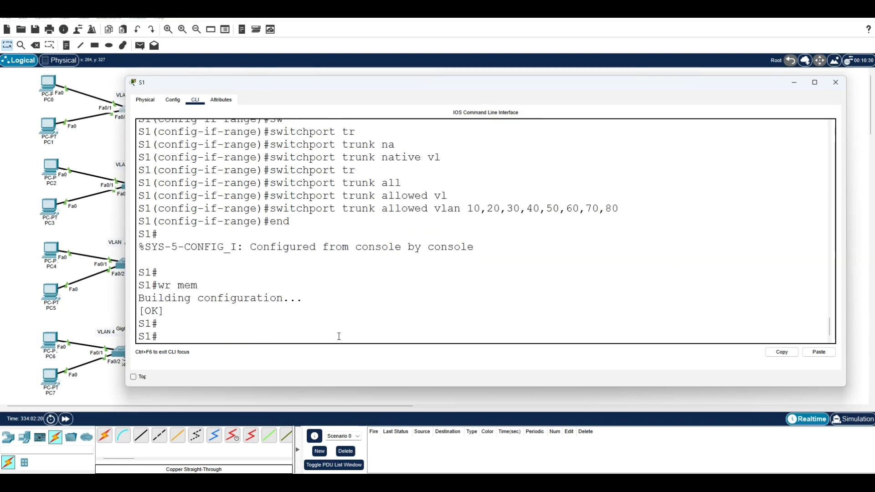
# Step: Switch to OneNote and go to the MLS01 block in the "Configurer les interconnexions Switches (mode trunk)" section
pyautogui.click(588, 438)
pyautogui.scroll(-15, 378, 288)
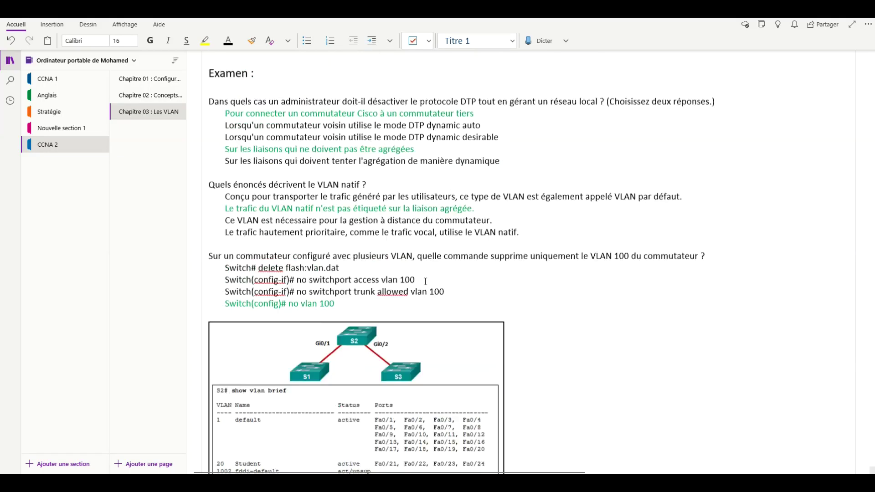
pyautogui.scroll(15, 378, 288)
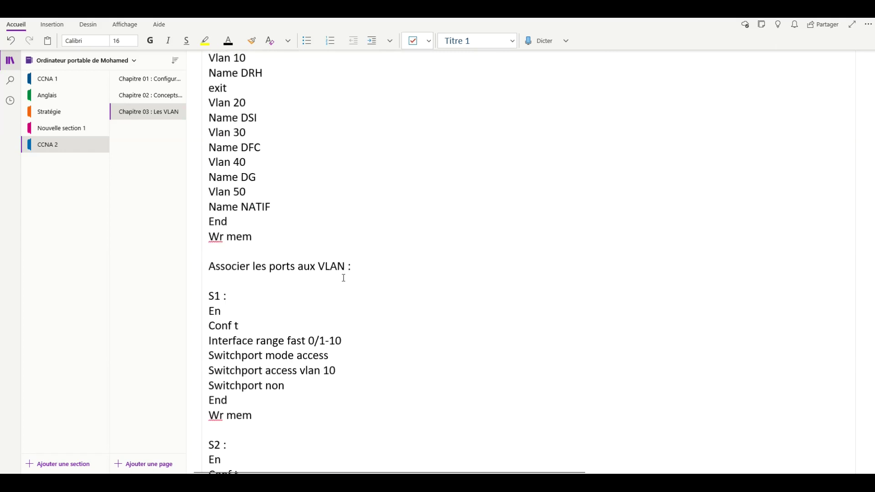
pyautogui.scroll(-5, 333, 271)
pyautogui.scroll(5, 323, 174)
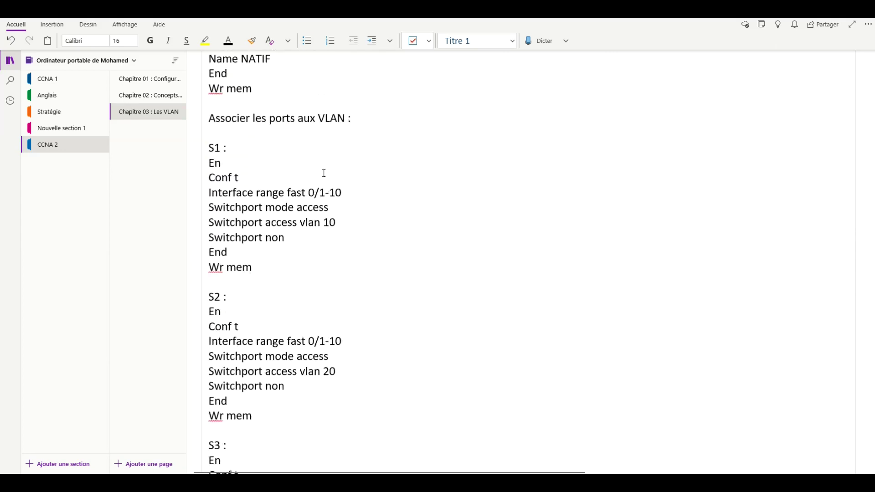
pyautogui.scroll(-10, 341, 117)
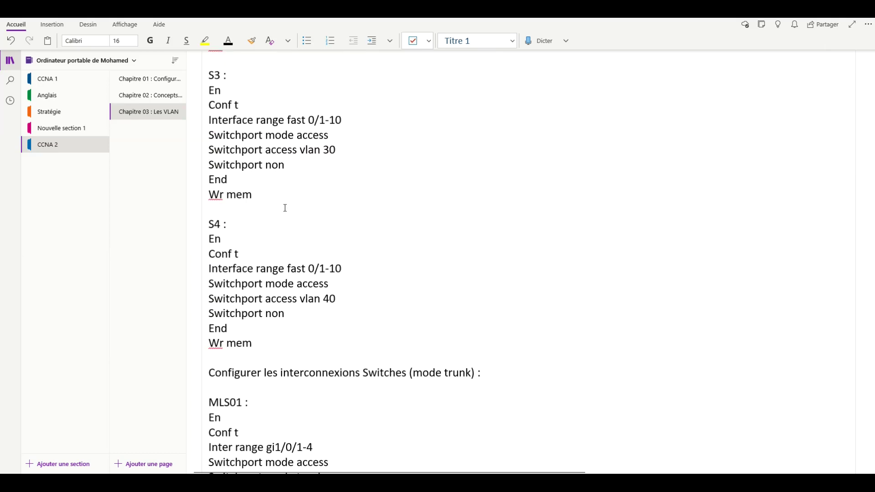
pyautogui.scroll(-2, 286, 209)
pyautogui.scroll(4, 281, 208)
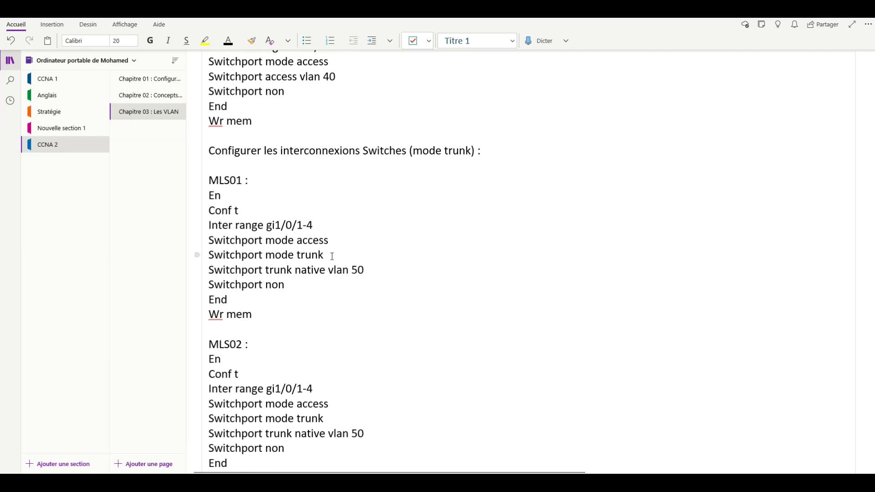
pyautogui.press('Return')
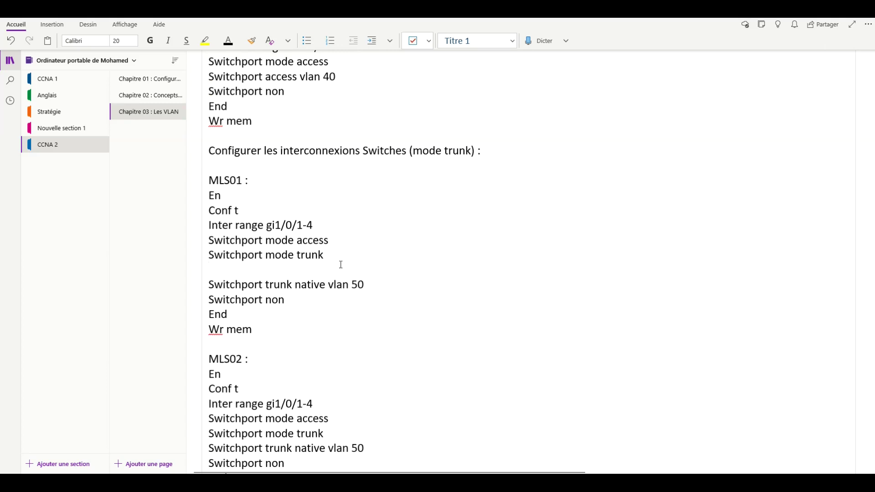
pyautogui.press('Delete')
pyautogui.click(370, 270)
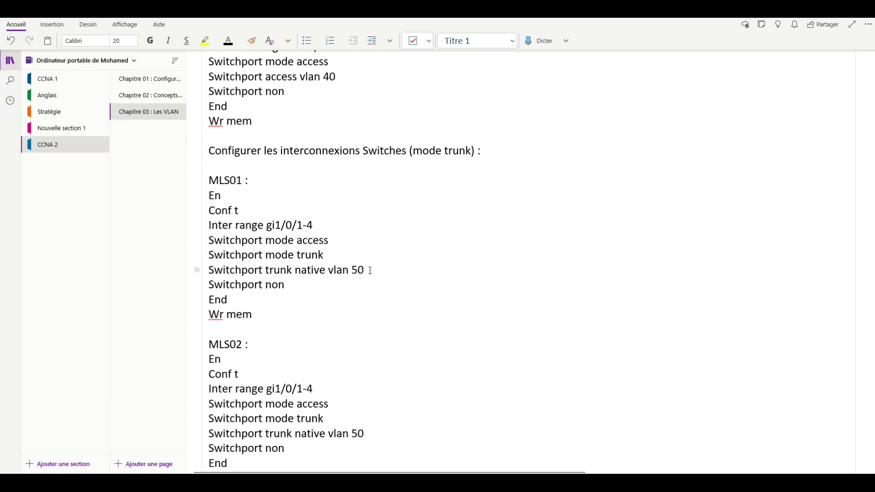
pyautogui.press('Return')
pyautogui.press('BackSpace')
# Step: Paste the copied console lines on a new line after "Switchport non" in the MLS01 block
pyautogui.click(311, 283)
pyautogui.press('Return')
pyautogui.click(265, 295)
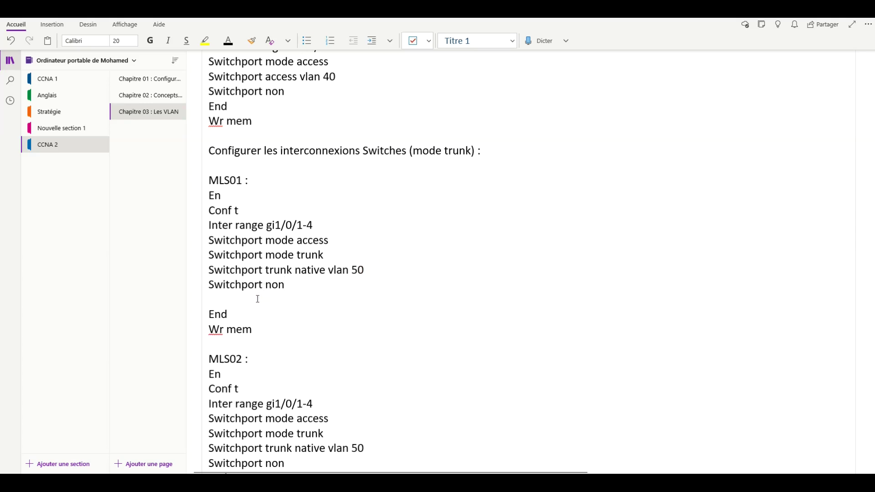
pyautogui.hotkey('ctrl', 'v')
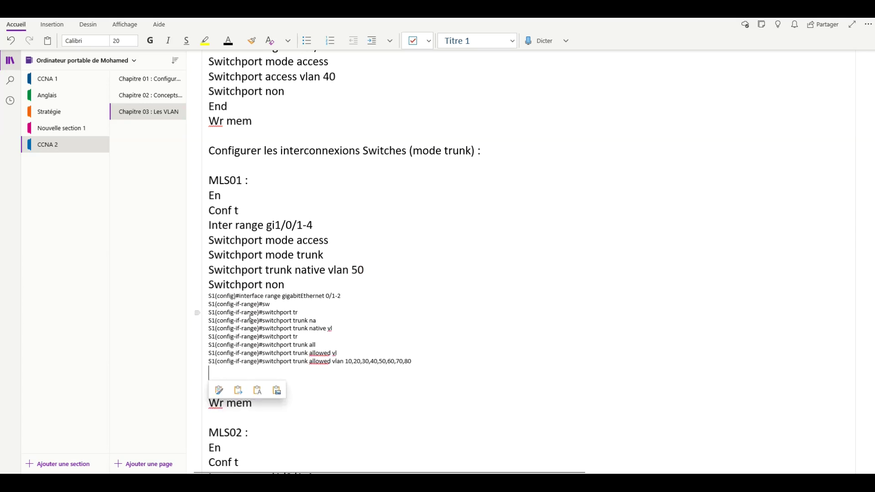
pyautogui.moveTo(217, 362); pyautogui.dragTo(209, 297)
pyautogui.press('Delete')
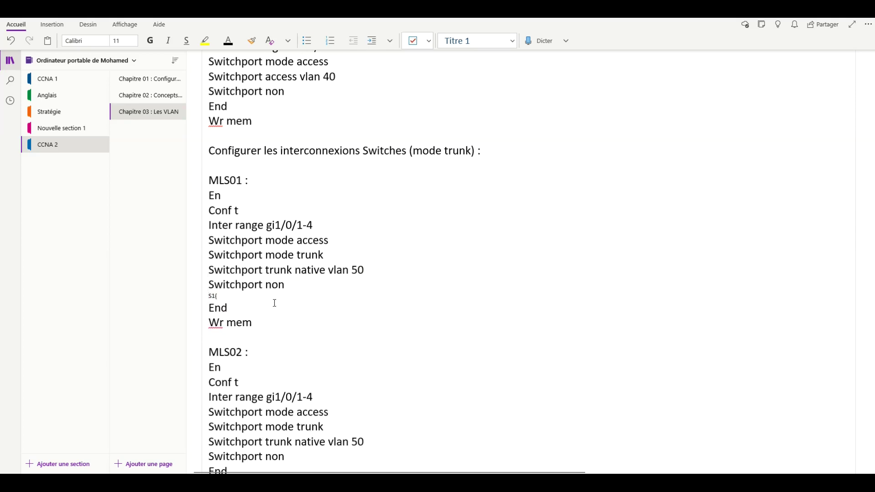
pyautogui.hotkey('ctrl', 'z')
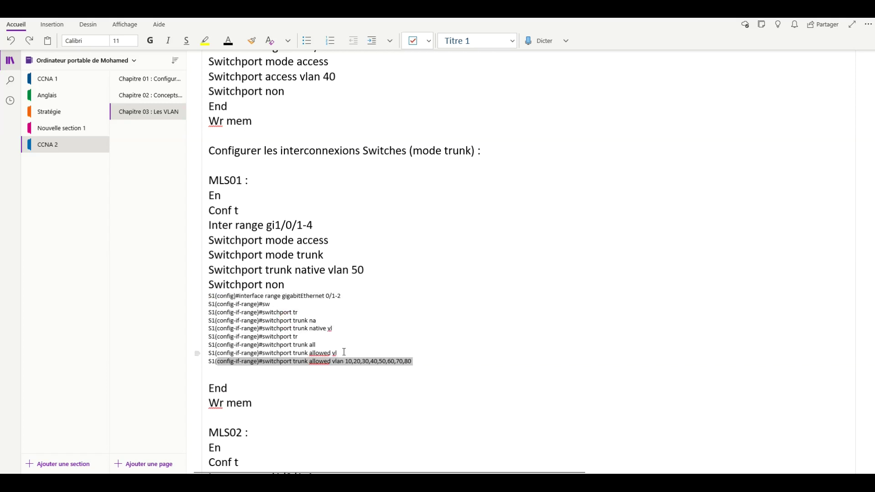
# Step: Delete the pasted lines above the full "switchport trunk allowed vlan 10,20,30,40,50,60,70,80" line, keeping only that command
pyautogui.moveTo(209, 296); pyautogui.dragTo(332, 335)
pyautogui.click(412, 361)
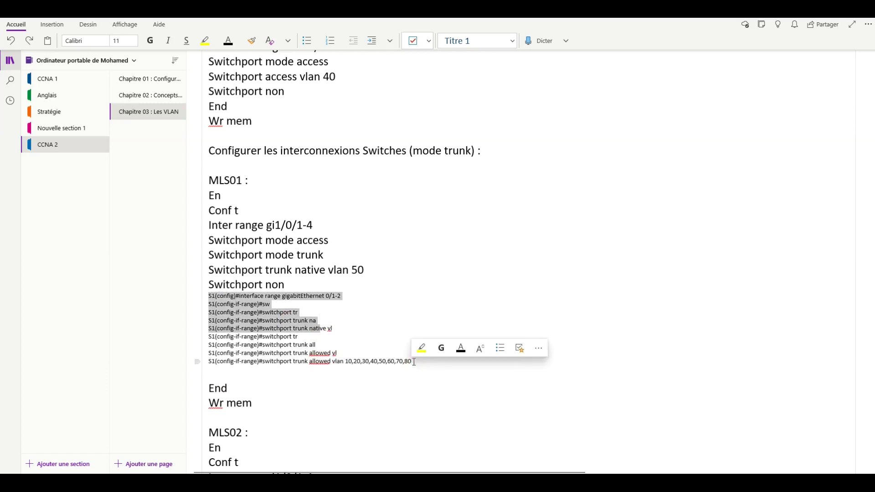
pyautogui.click(211, 296)
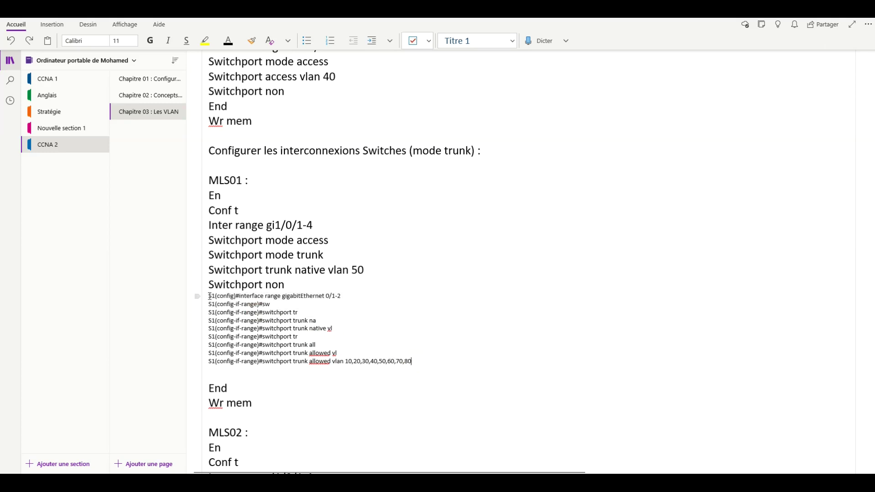
pyautogui.moveTo(210, 296); pyautogui.dragTo(348, 352)
pyautogui.press('BackSpace')
# Step: Apply the "Switchport non" formatting to the pasted MLS01 line, and remove its S1(config-if-range)# prefix and the blank line below
pyautogui.moveTo(286, 285); pyautogui.dragTo(206, 285)
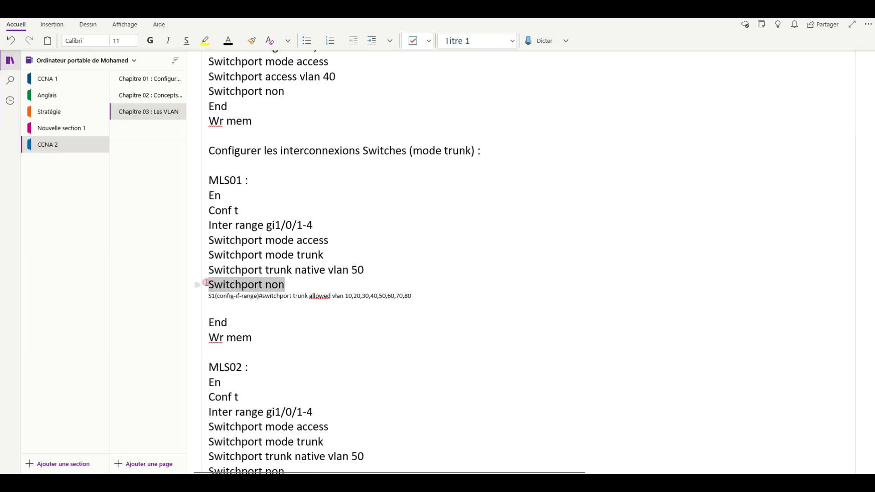
pyautogui.click(254, 39)
pyautogui.moveTo(365, 286); pyautogui.dragTo(416, 297)
pyautogui.click(346, 326)
pyautogui.click(246, 315)
pyautogui.press('BackSpace')
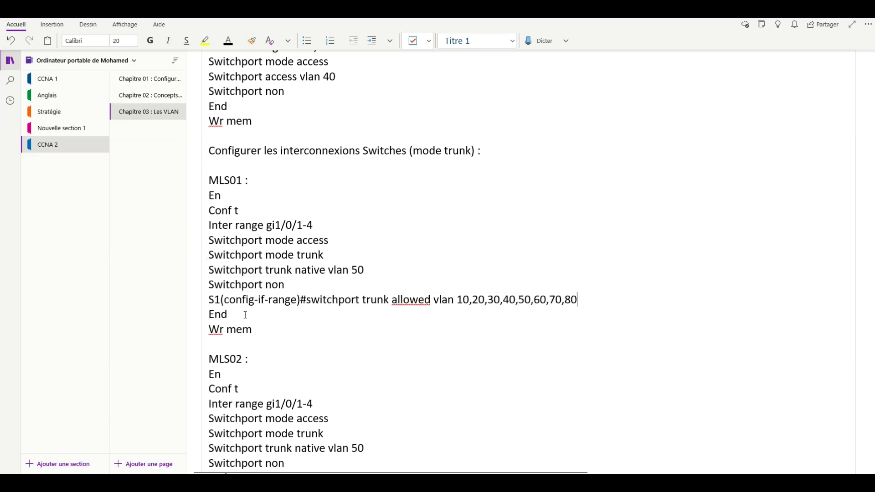
pyautogui.moveTo(307, 300); pyautogui.dragTo(208, 300)
pyautogui.press('BackSpace')
# Step: Copy the MLS01 "switchport trunk allowed vlan" line into the MLS02 block on a new line after "Switchport non"
pyautogui.moveTo(480, 300); pyautogui.dragTo(211, 300)
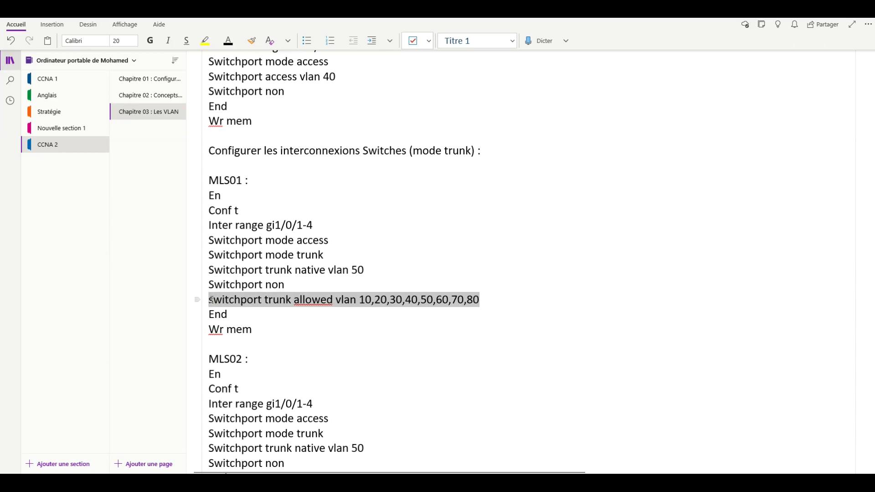
pyautogui.rightClick(254, 301)
pyautogui.click(225, 306)
pyautogui.scroll(-15, 319, 305)
pyautogui.scroll(15, 290, 302)
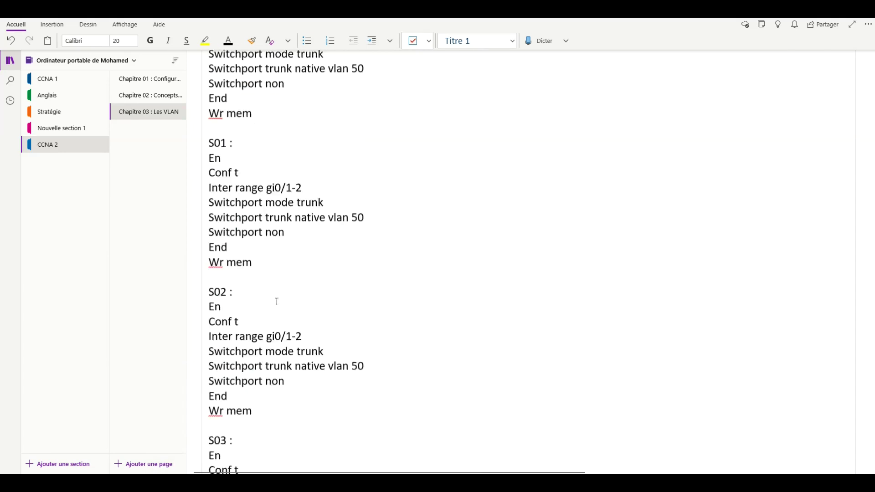
pyautogui.scroll(-3, 264, 274)
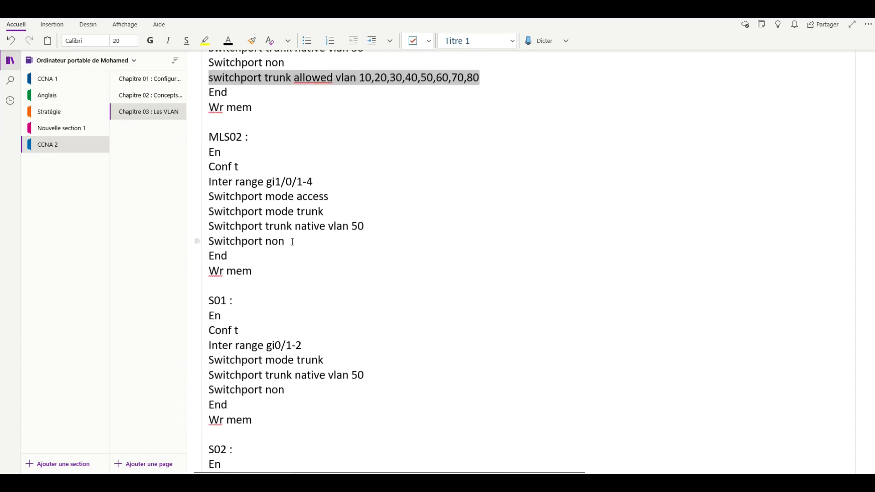
pyautogui.click(293, 241)
pyautogui.press('Return')
pyautogui.hotkey('ctrl', 'v')
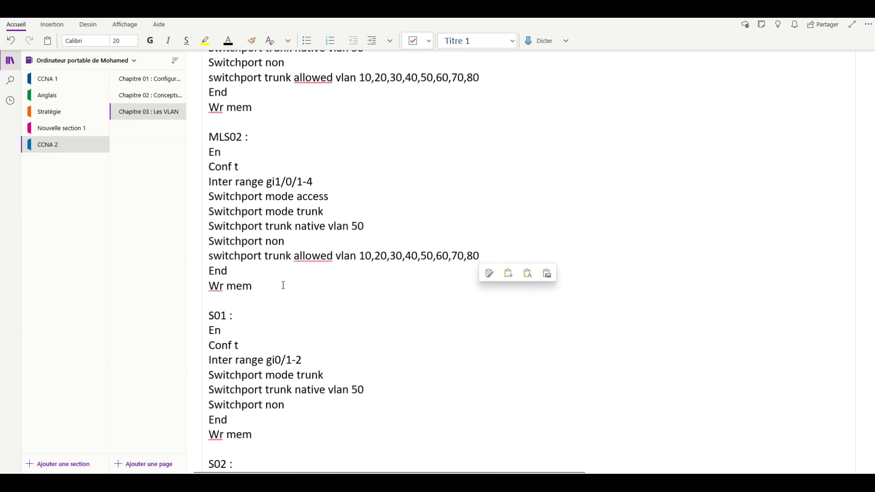
# Step: Paste the copied "switchport trunk allowed vlan" line after "Switchport non" in the S01 trunk block
pyautogui.scroll(-4, 283, 273)
pyautogui.click(298, 257)
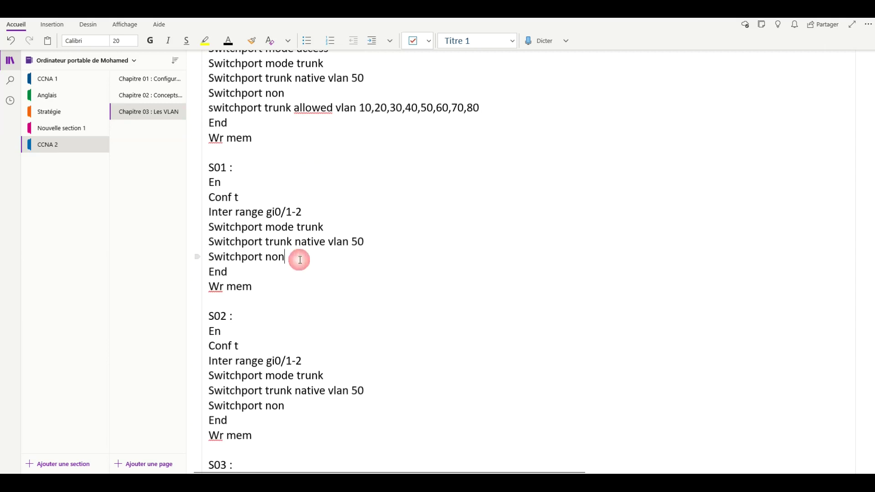
pyautogui.press('Return')
pyautogui.hotkey('ctrl', 'v')
pyautogui.scroll(-3, 293, 295)
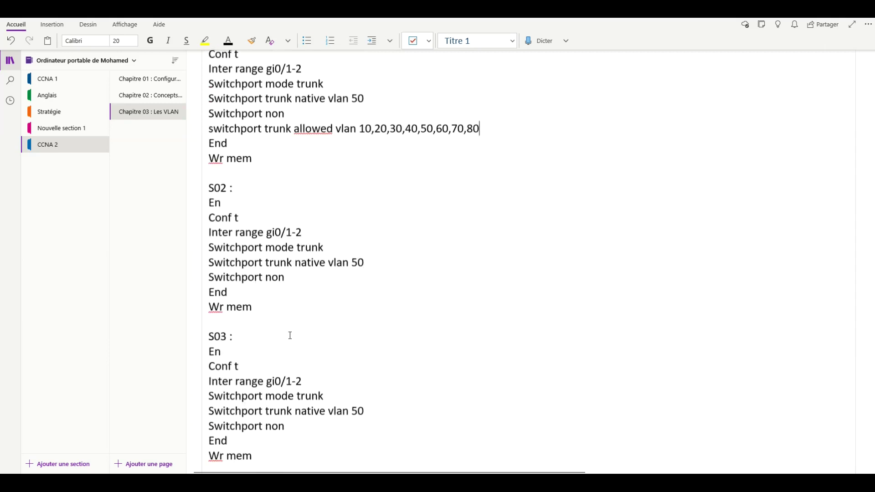
# Step: Paste the copied "switchport trunk allowed vlan 10,20,30,40,50,60,70,80" line after "Switchport non" in the S02 and S03 trunk blocks
pyautogui.click(294, 272)
pyautogui.press('Return')
pyautogui.hotkey('ctrl', 'v')
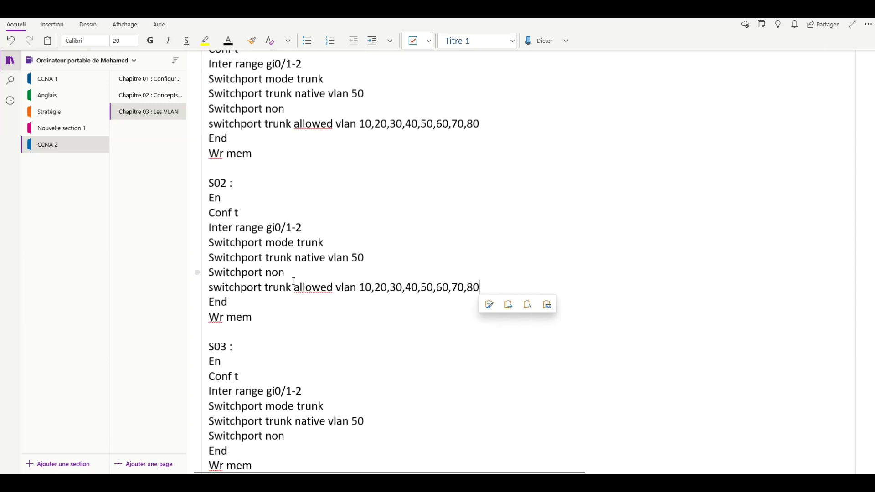
pyautogui.scroll(-3, 274, 330)
pyautogui.click(288, 289)
pyautogui.press('Return')
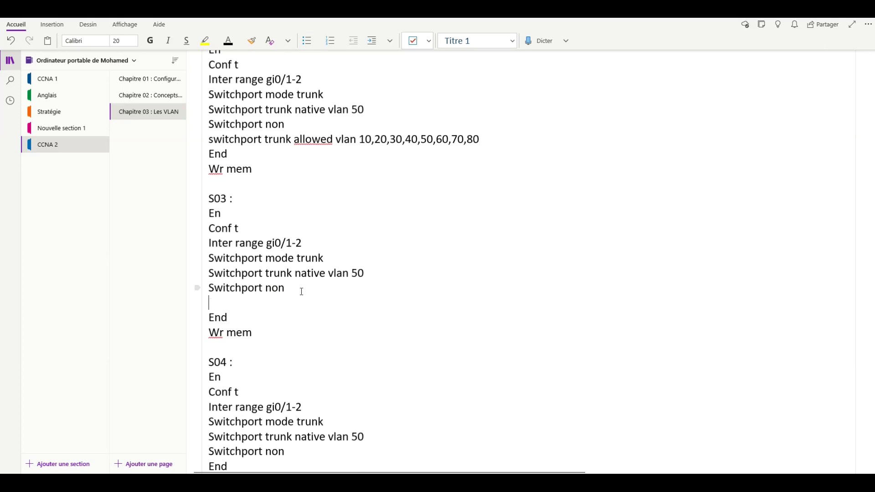
pyautogui.hotkey('ctrl', 'v')
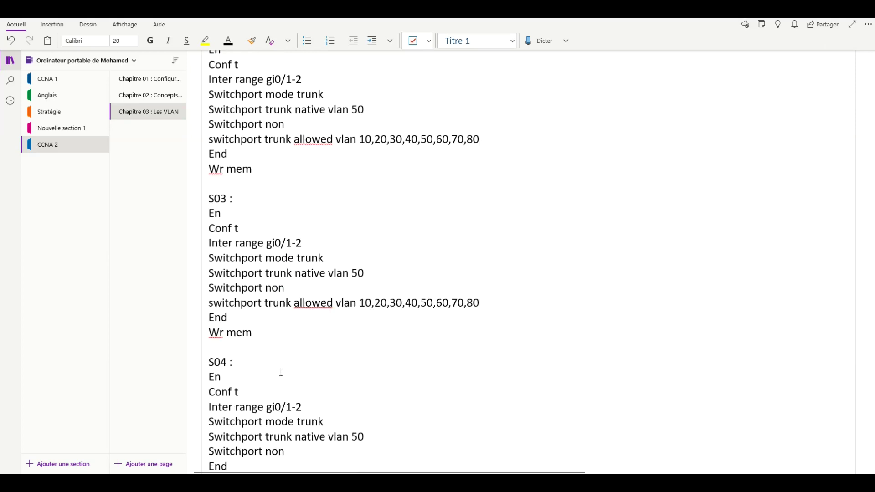
# Step: Paste the same allowed-VLAN line on a new line after "Switchport non" in the S04 trunk block
pyautogui.scroll(-3, 281, 372)
pyautogui.click(291, 309)
pyautogui.press('Return')
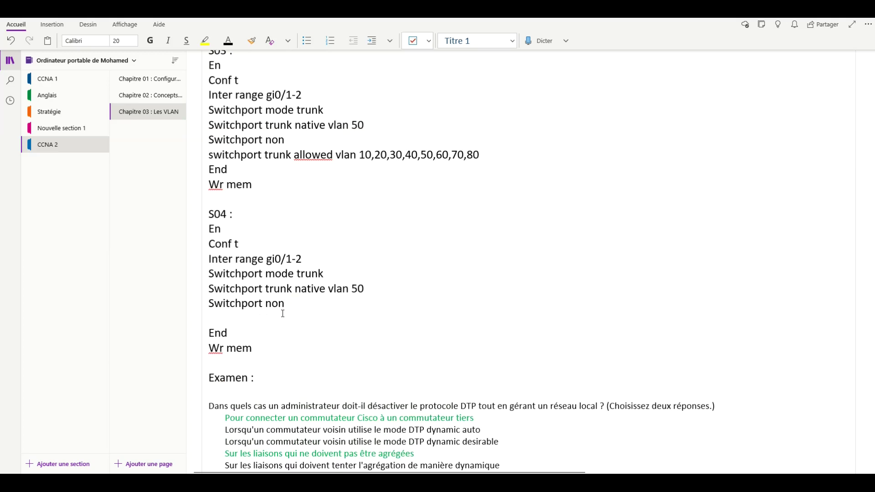
pyautogui.hotkey('ctrl', 'v')
# Step: Copy the S02 trunk command block from En through Wr mem, and open switch S2's CLI in Packet Tracer
pyautogui.scroll(7, 278, 303)
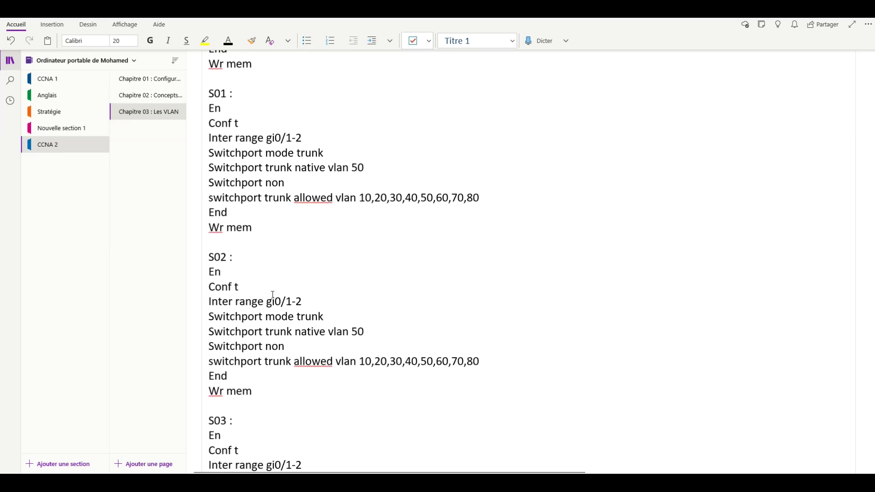
pyautogui.moveTo(211, 272); pyautogui.dragTo(268, 403)
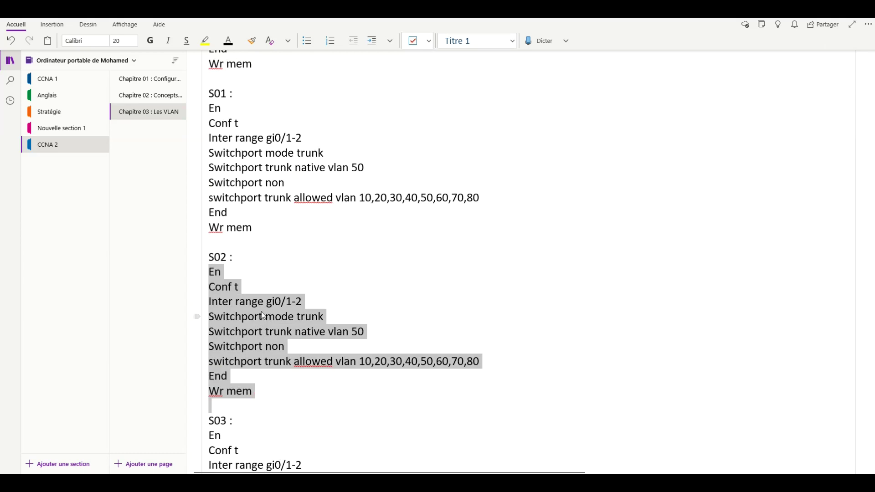
pyautogui.moveTo(537, 483)
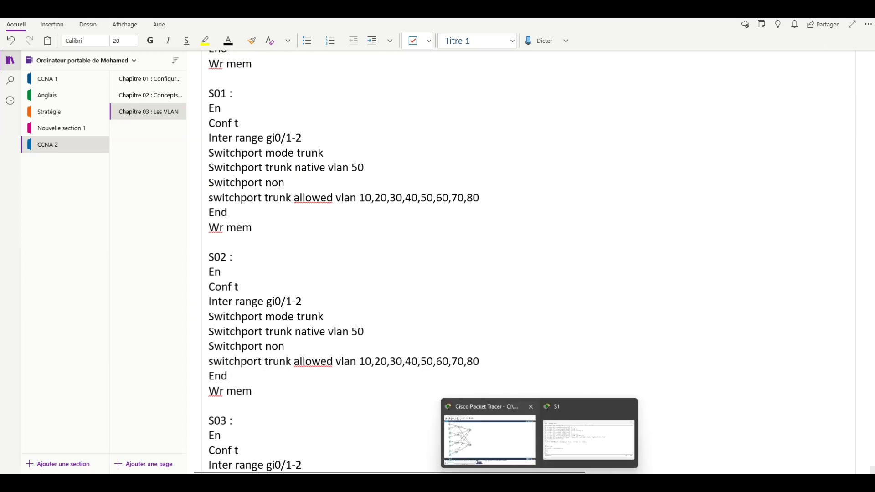
pyautogui.click(485, 435)
pyautogui.click(134, 187)
pyautogui.click(406, 217)
# Step: Run the copied S02 trunk commands in switch S2's CLI, and leave its window
pyautogui.moveTo(537, 483)
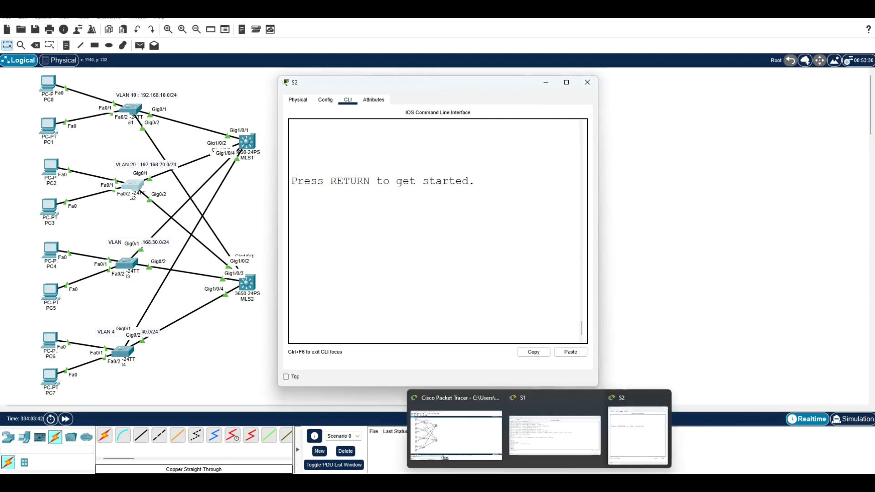
pyautogui.click(552, 435)
pyautogui.hotkey('alt', 'Tab')
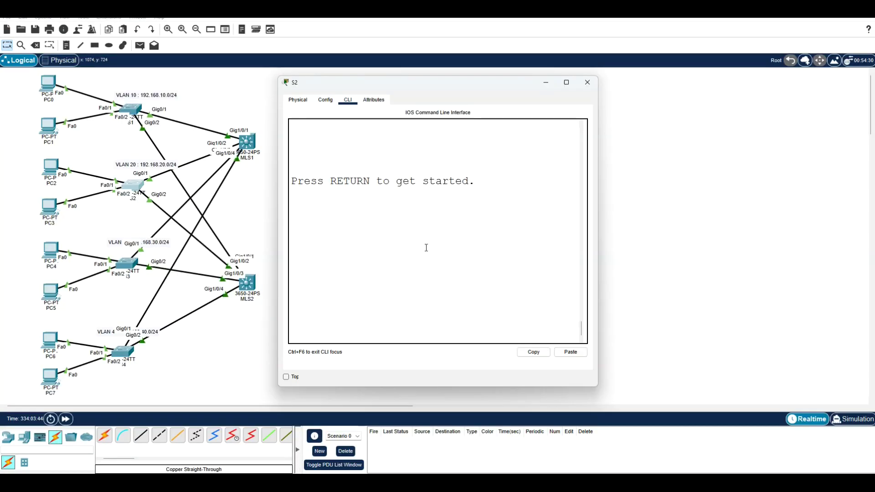
pyautogui.click(571, 352)
pyautogui.press('Return')
pyautogui.press('Return')
pyautogui.press('Return')
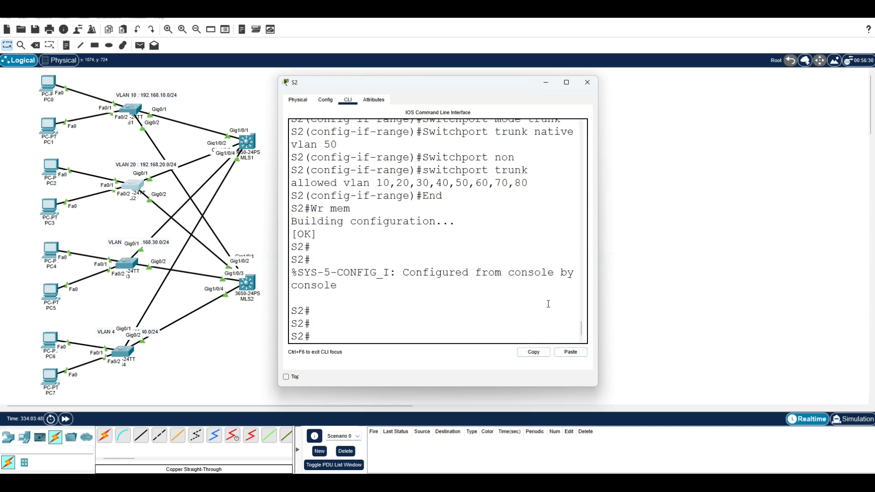
pyautogui.click(641, 307)
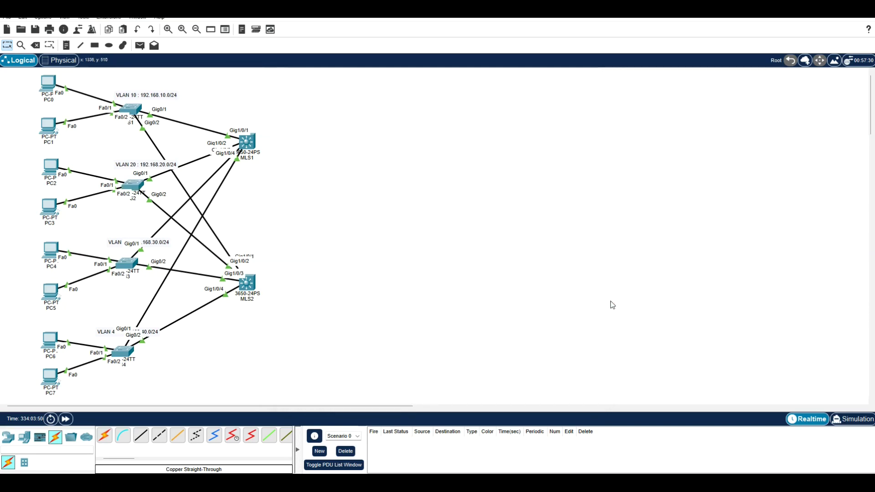
# Step: Open switch S3's CLI and start its console session
pyautogui.click(132, 263)
pyautogui.click(400, 243)
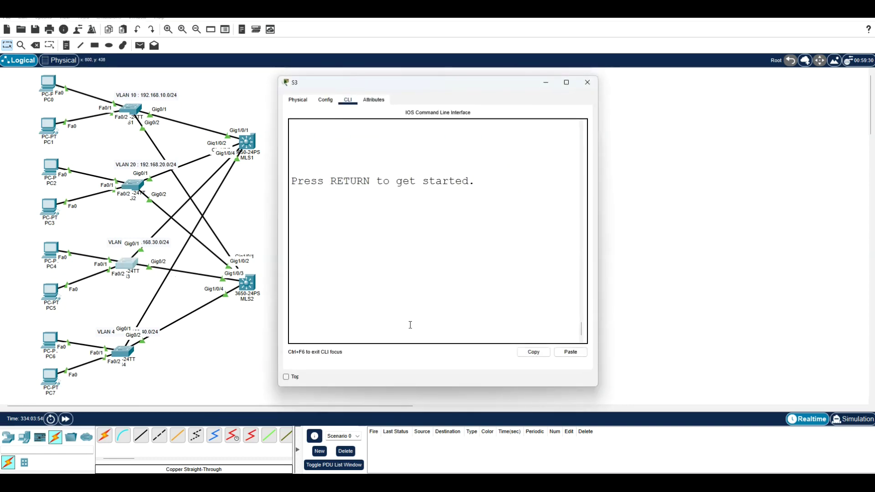
pyautogui.press('Return')
# Step: Switch to OneNote and copy the S03 trunk command block from En through Wr mem
pyautogui.click(524, 435)
pyautogui.moveTo(209, 405); pyautogui.dragTo(277, 256)
pyautogui.scroll(-5, 242, 251)
pyautogui.moveTo(209, 136); pyautogui.dragTo(271, 274)
pyautogui.hotkey('ctrl', 'c')
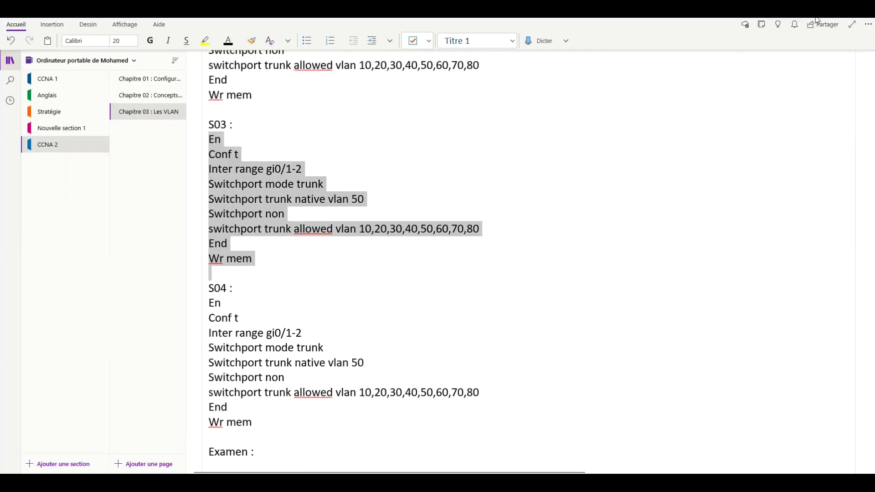
# Step: Switch to Packet Tracer and run the copied S03 trunk commands in switch S3's CLI
pyautogui.hotkey('alt', 'Tab')
pyautogui.click(568, 352)
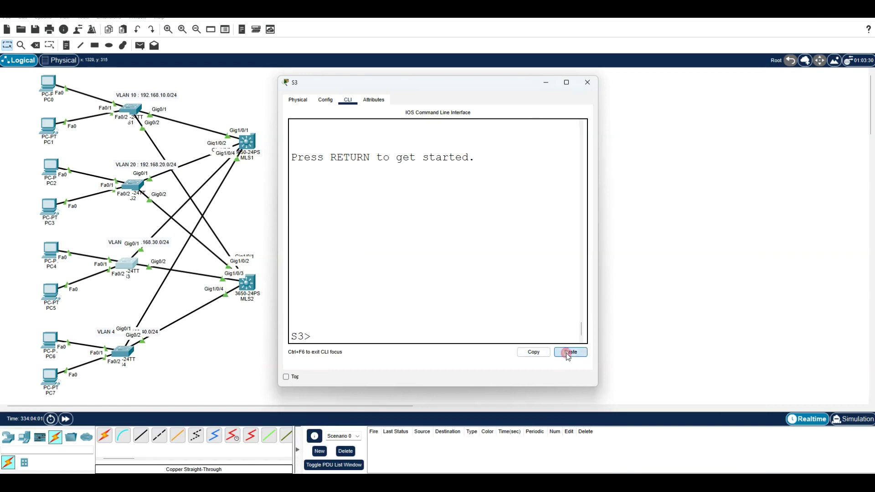
pyautogui.click(664, 302)
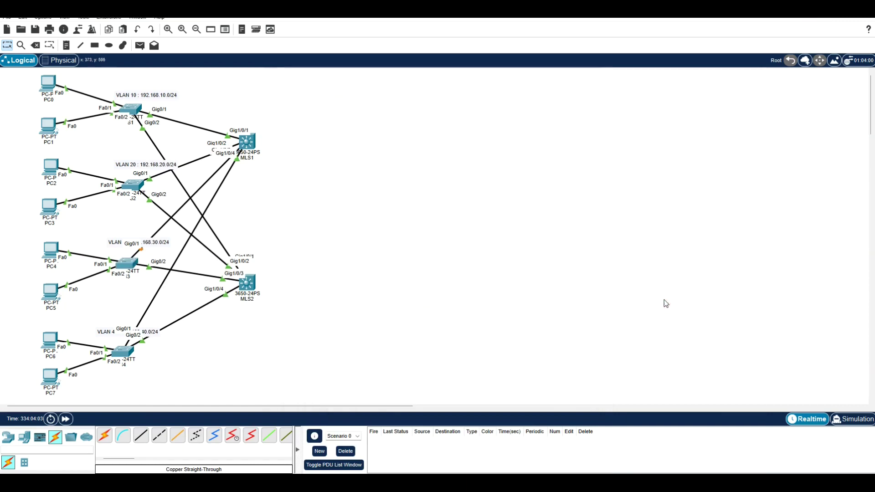
# Step: Start switch S4's console session and run the same copied trunk commands there
pyautogui.click(126, 355)
pyautogui.press('Return')
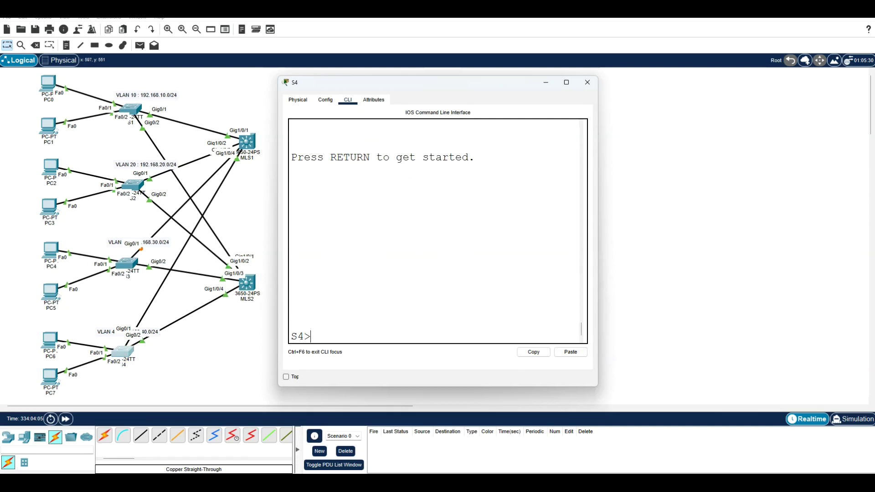
pyautogui.click(570, 352)
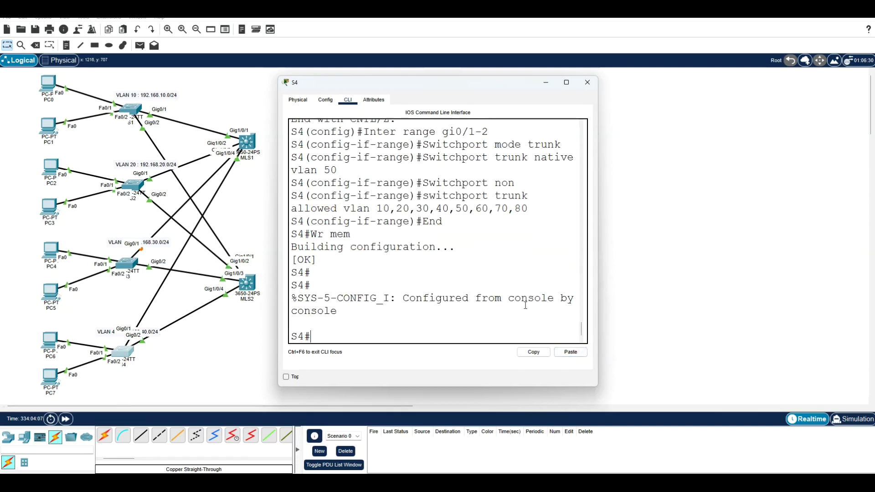
# Step: Open the multilayer switch MLS1's CLI and start its console session
pyautogui.click(249, 146)
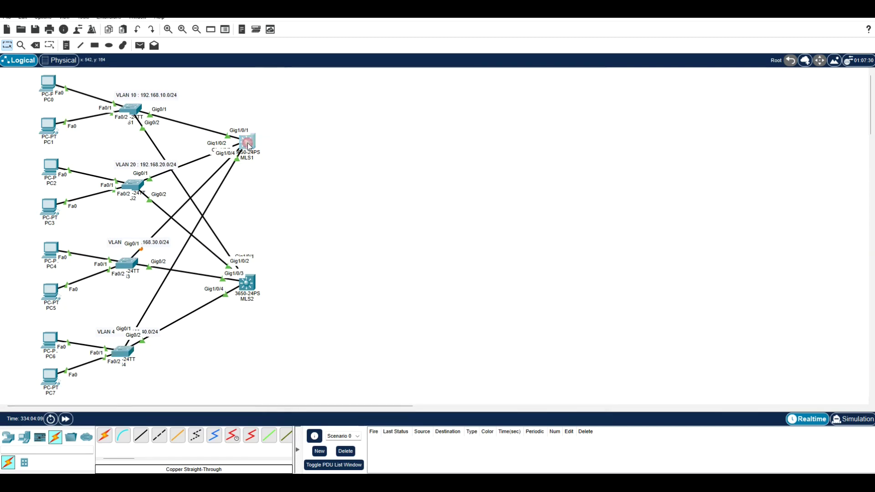
pyautogui.click(519, 330)
pyautogui.press('Return')
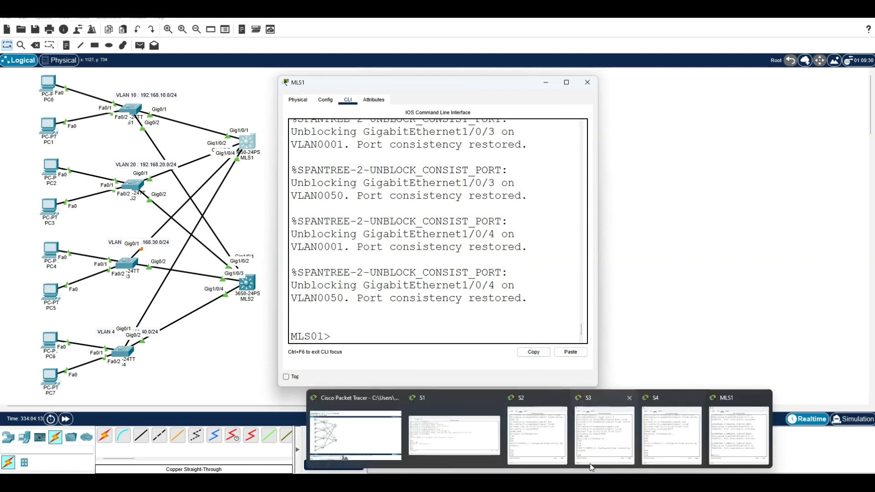
# Step: Switch to OneNote and copy the MLS01 trunk command block from En through Wr mem
pyautogui.hotkey('alt', 'Tab')
pyautogui.scroll(10, 168, 213)
pyautogui.scroll(8, 283, 201)
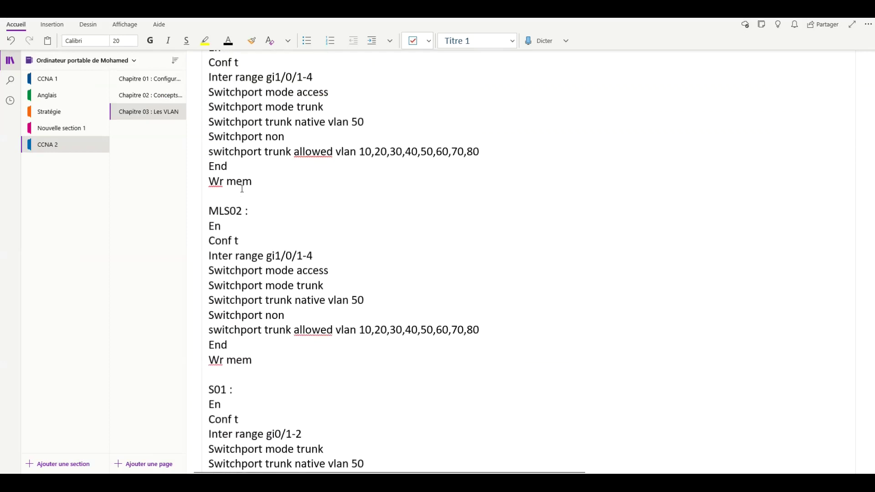
pyautogui.scroll(-3, 215, 210)
pyautogui.moveTo(211, 121); pyautogui.dragTo(285, 268)
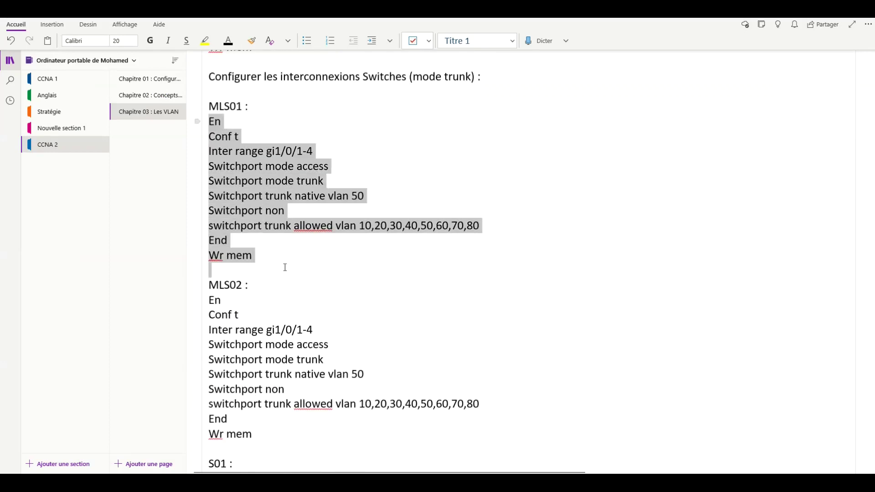
pyautogui.rightClick(222, 157)
pyautogui.click(221, 165)
# Step: Run the copied MLS01 trunk commands in MLS1's CLI in Packet Tracer, and widen its window
pyautogui.click(729, 425)
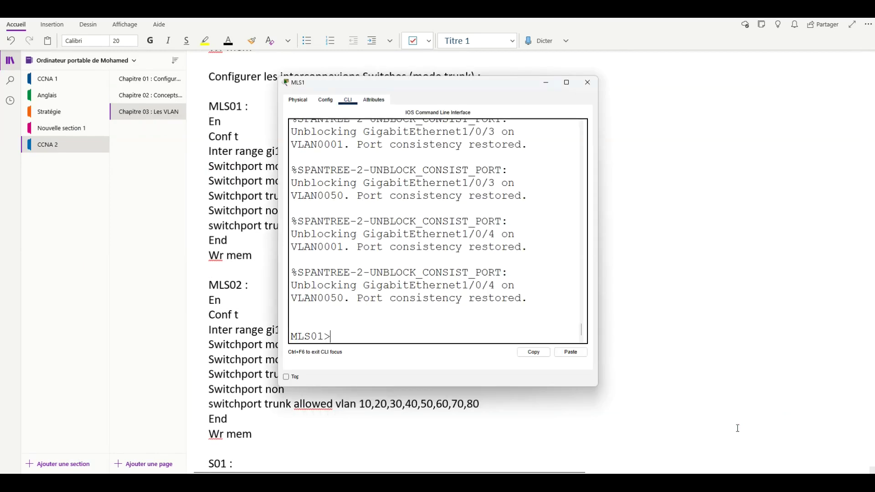
pyautogui.click(572, 353)
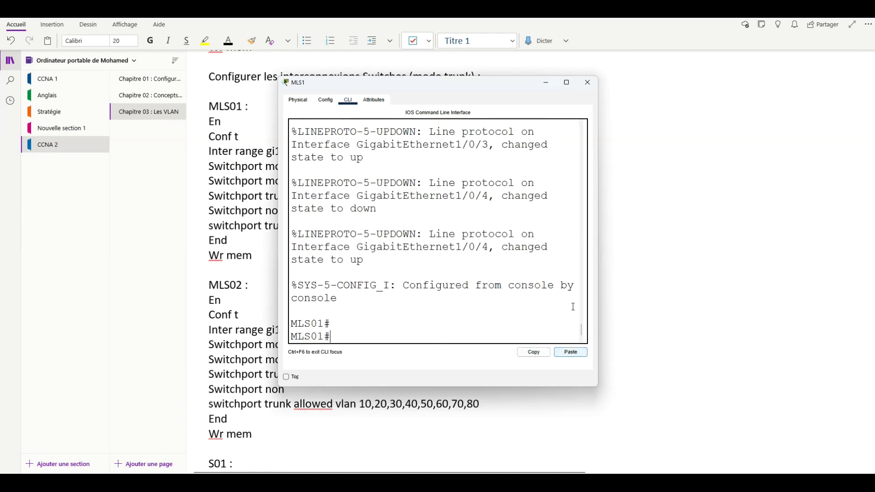
pyautogui.moveTo(597, 270); pyautogui.dragTo(841, 289)
# Step: Return to the OneNote notes and copy the MLS02 trunk command block from En through Wr mem
pyautogui.click(640, 412)
pyautogui.scroll(-5, 354, 326)
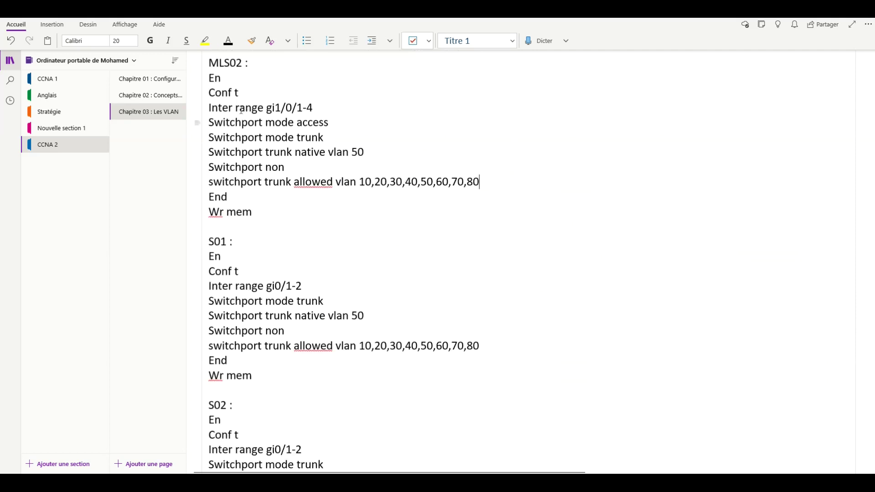
pyautogui.moveTo(211, 77); pyautogui.dragTo(241, 217)
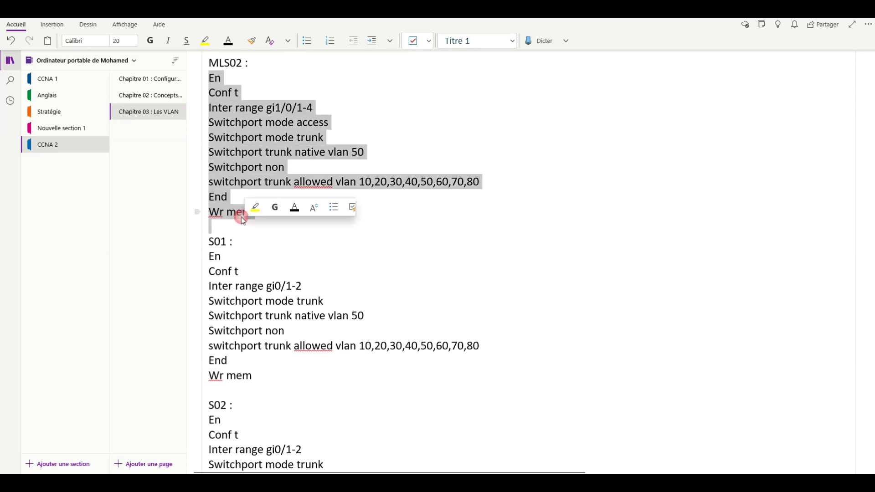
pyautogui.rightClick(254, 143)
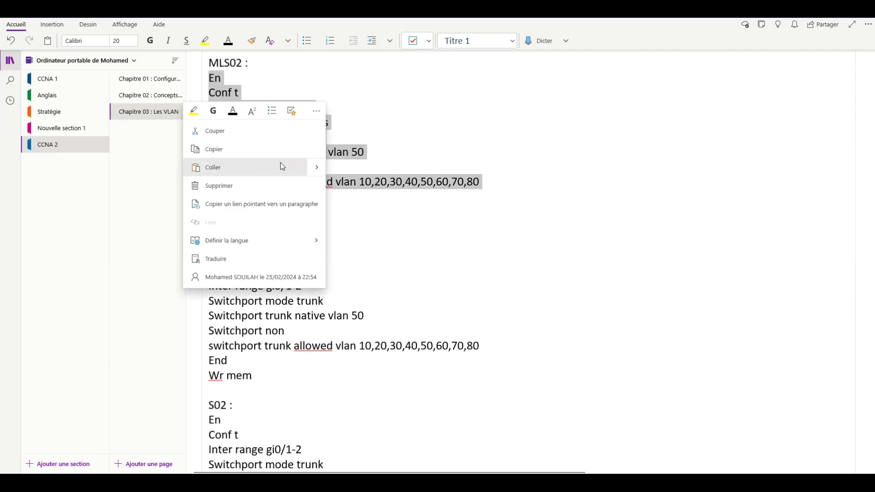
pyautogui.click(243, 150)
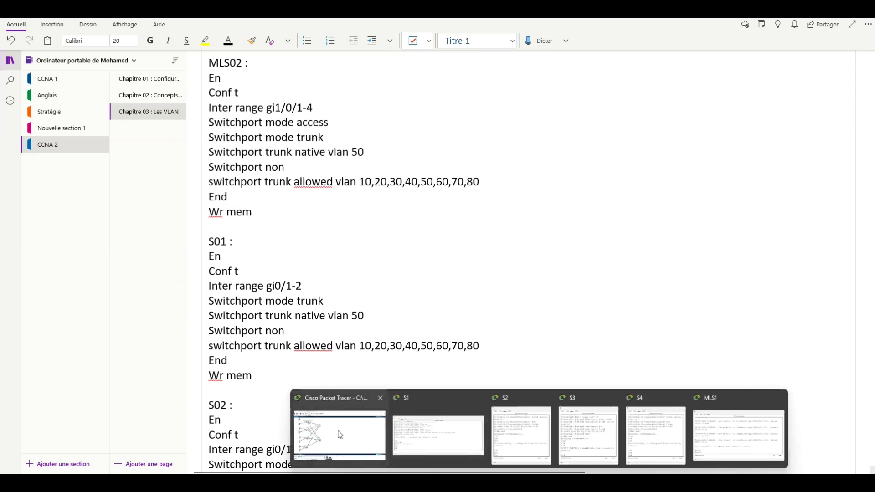
# Step: Switch to Packet Tracer, run the copied MLS02 trunk commands in MLS2's CLI, and save the network file
pyautogui.click(340, 435)
pyautogui.click(247, 287)
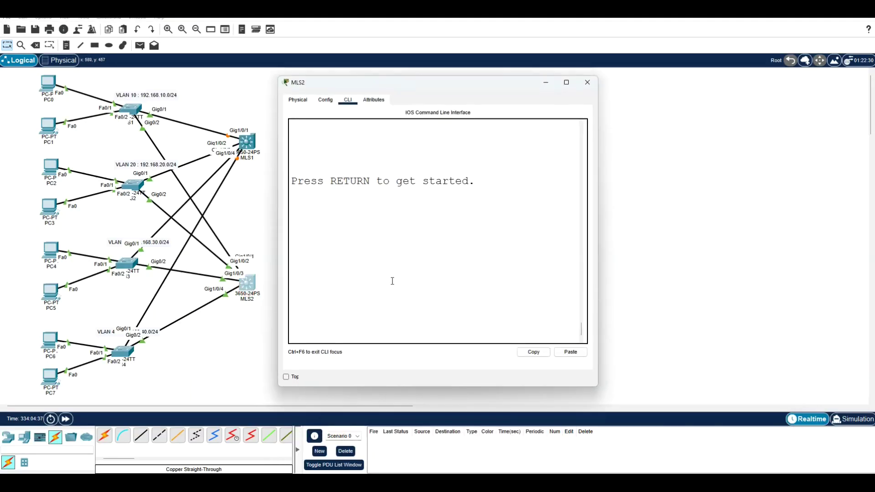
pyautogui.press('Return')
pyautogui.click(571, 352)
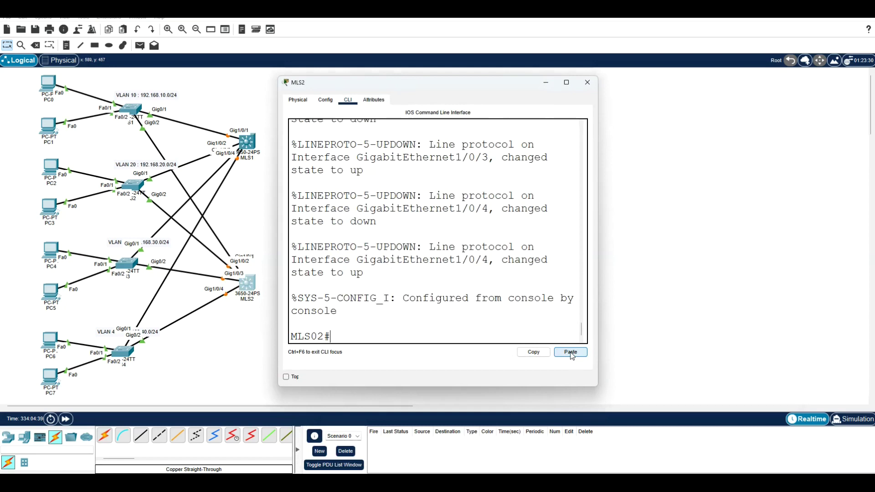
pyautogui.moveTo(598, 285); pyautogui.dragTo(799, 303)
pyautogui.click(826, 231)
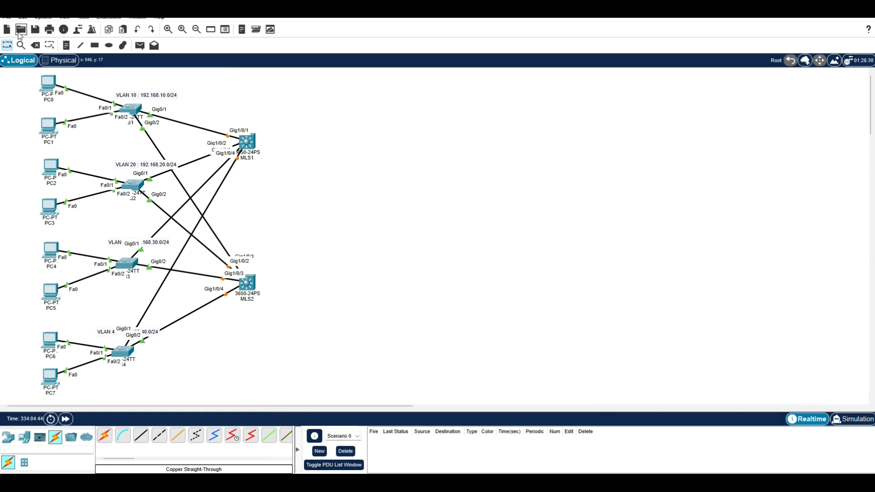
pyautogui.click(34, 31)
# Step: Examine the MLS1 and S2 consoles for messages following the trunk configuration
pyautogui.click(246, 142)
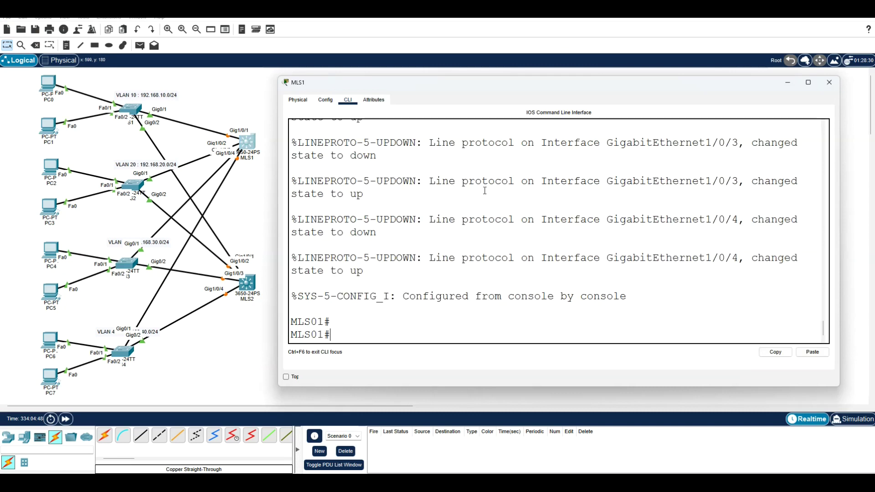
pyautogui.press('Return')
pyautogui.press('Return')
pyautogui.press('Return')
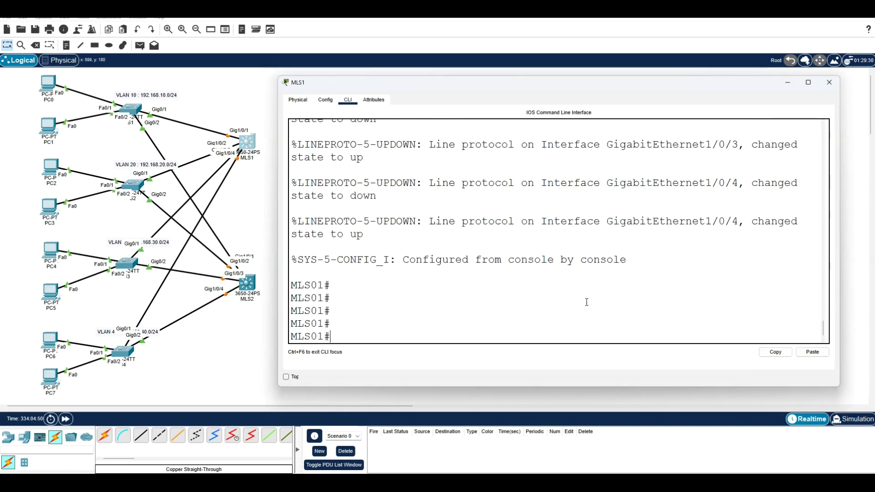
pyautogui.click(250, 199)
pyautogui.click(141, 194)
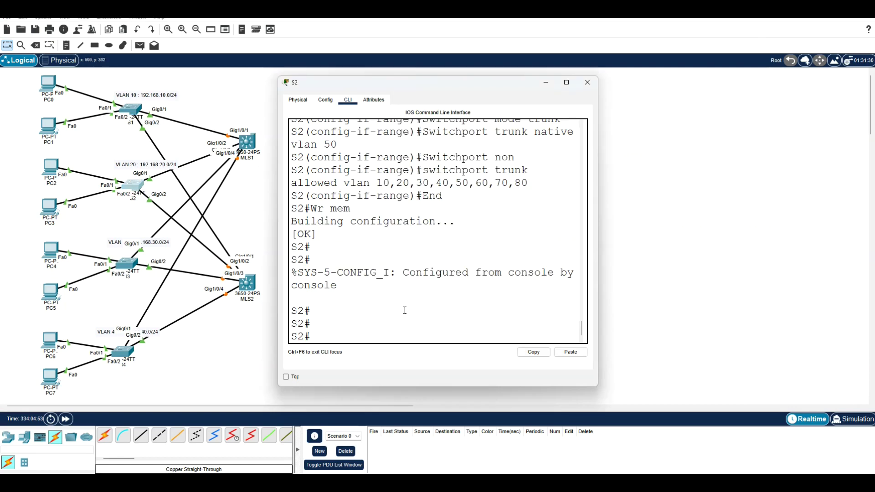
pyautogui.press('Return')
pyautogui.press('Return')
pyautogui.moveTo(598, 279); pyautogui.dragTo(710, 292)
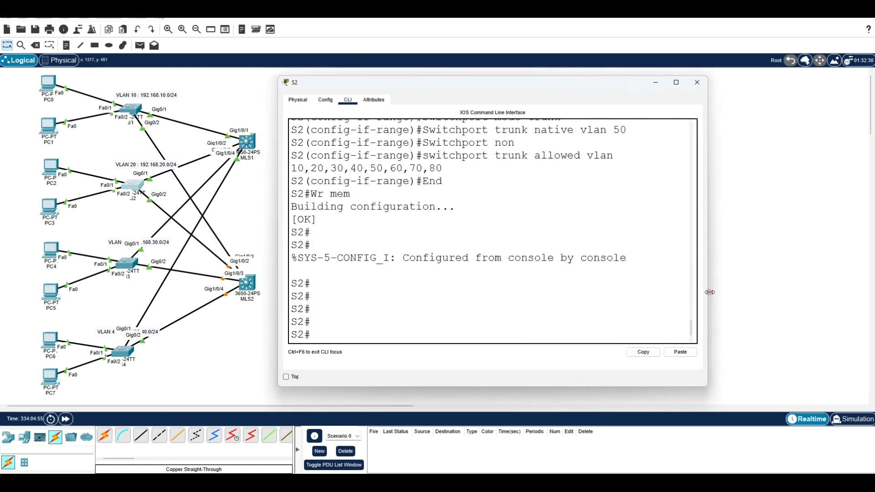
pyautogui.click(759, 283)
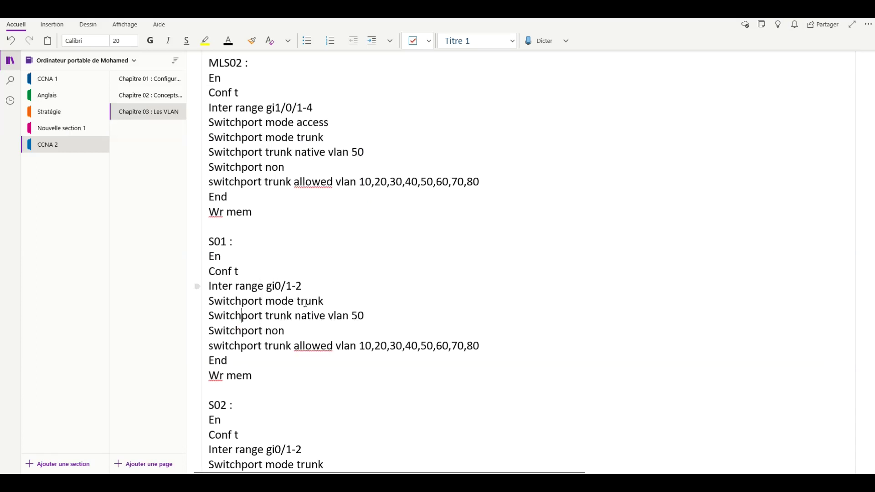
# Step: Colour the answer "Autoriser le VLAN 20 sur la liaison agrégée." green under the SW1/SW2 trunk question
pyautogui.scroll(-8, 355, 352)
pyautogui.scroll(-15, 355, 352)
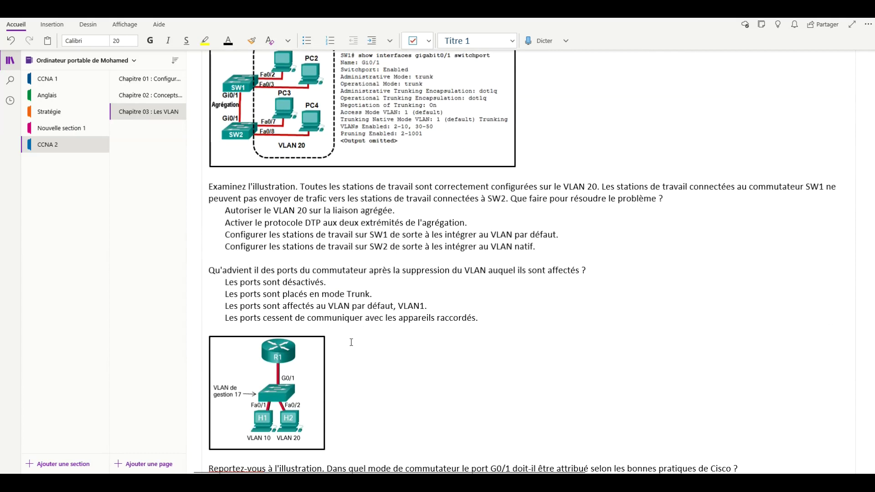
pyautogui.moveTo(393, 210); pyautogui.dragTo(224, 210)
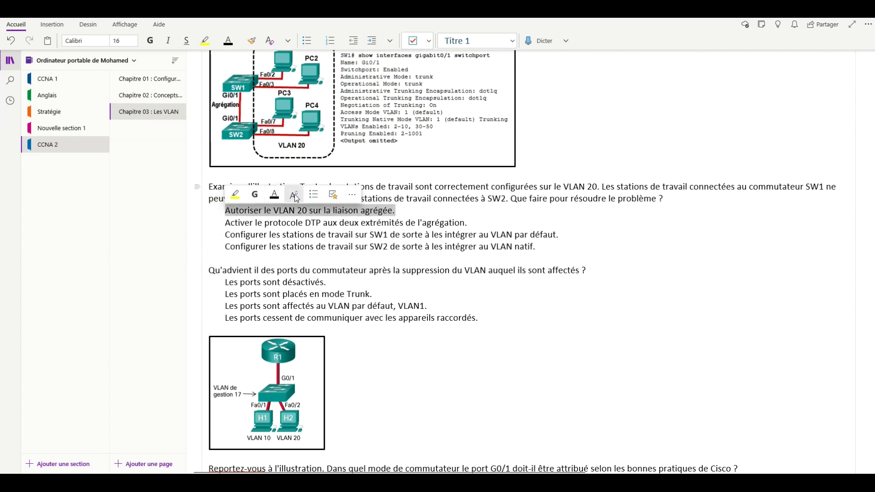
pyautogui.click(274, 194)
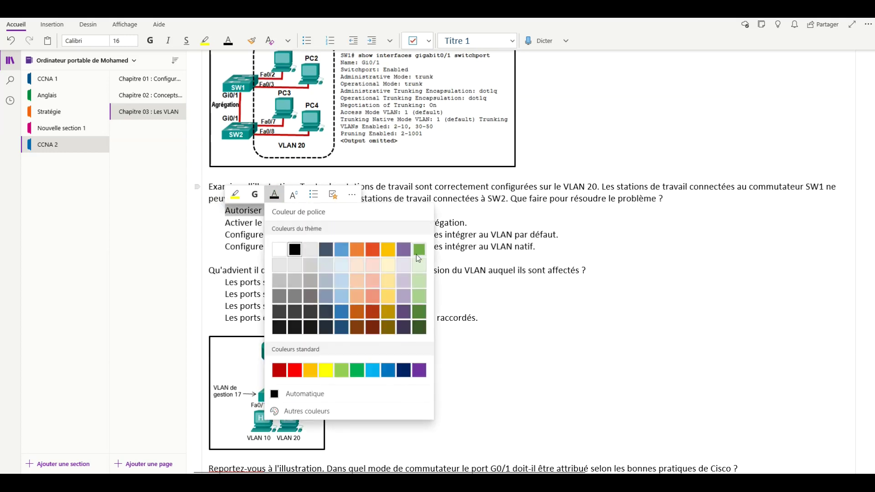
pyautogui.click(357, 370)
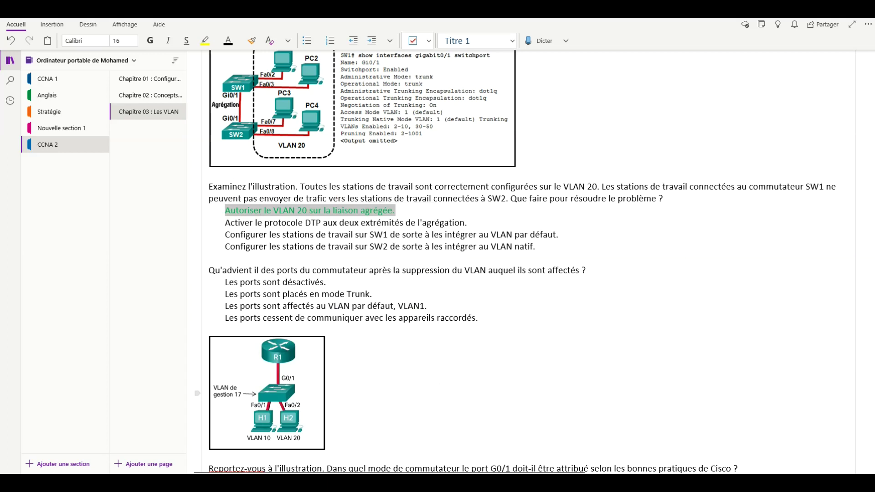
pyautogui.click(360, 364)
# Step: Enlarge the R1 topology image with management VLAN 17, keeping it above the G0/1 port mode question
pyautogui.scroll(-3, 356, 338)
pyautogui.click(360, 250)
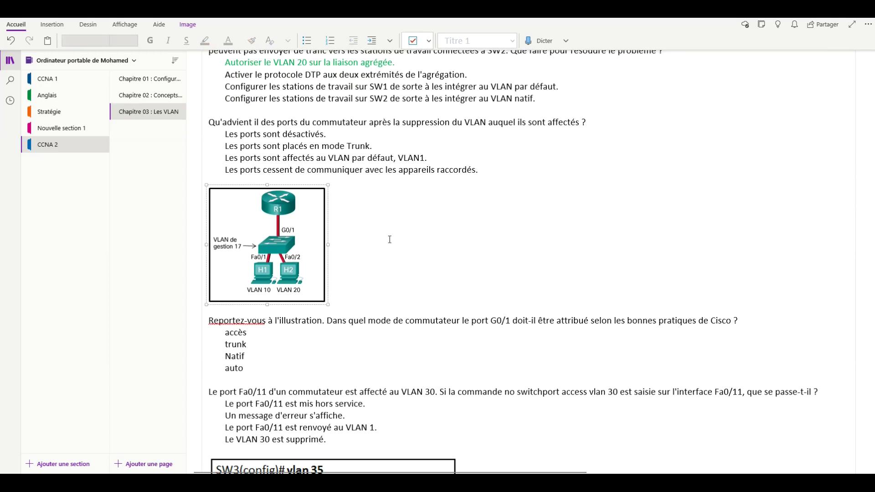
pyautogui.moveTo(329, 305); pyautogui.dragTo(386, 346)
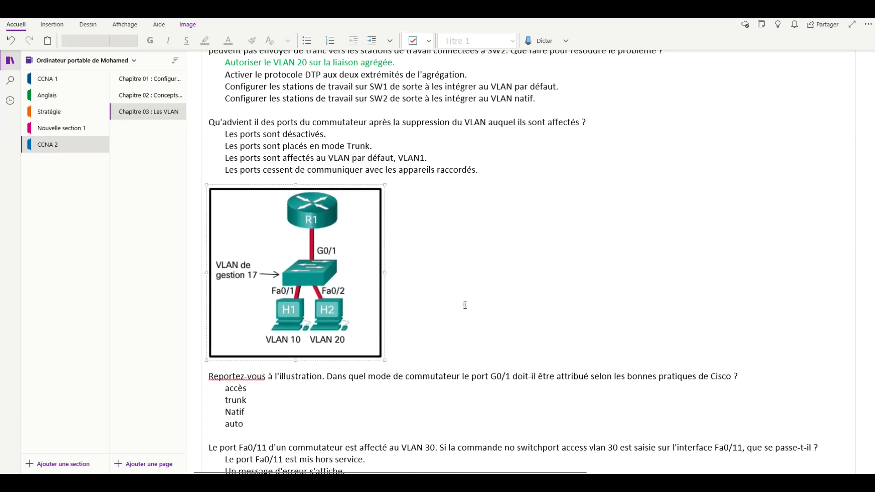
# Step: Switch to Packet Tracer and run show vlan in S1's CLI to view its VLAN table
pyautogui.moveTo(552, 484)
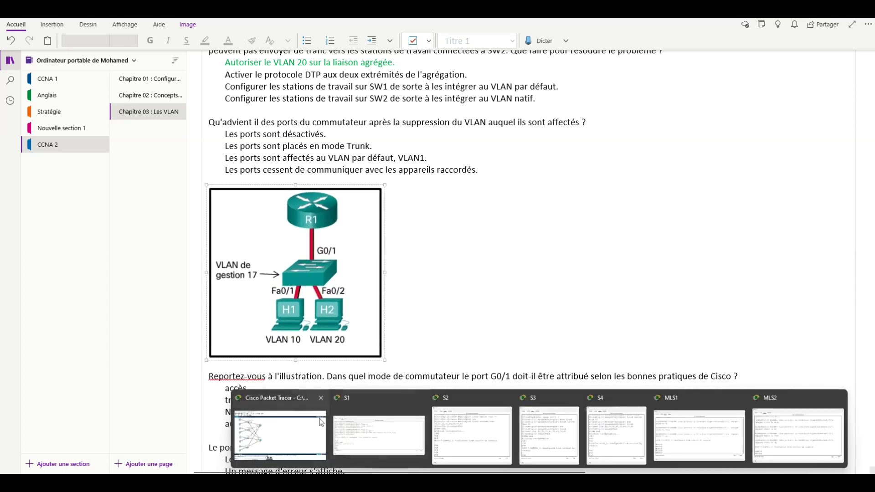
pyautogui.click(292, 431)
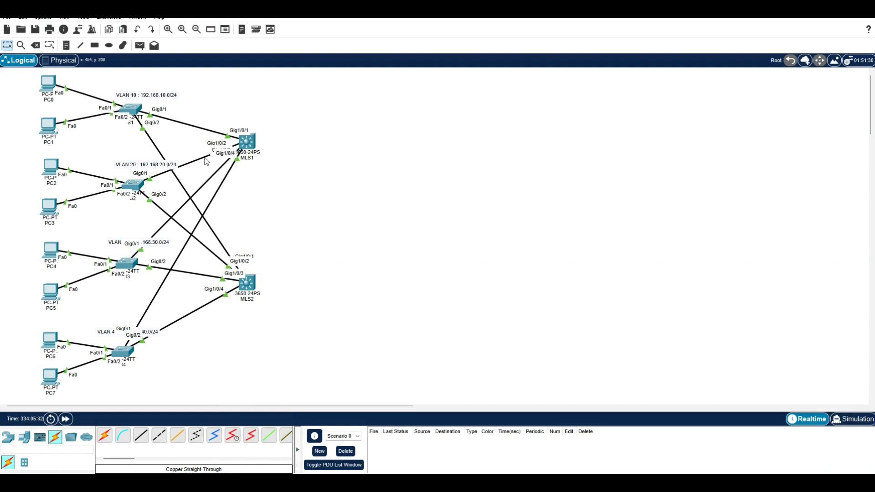
pyautogui.click(135, 111)
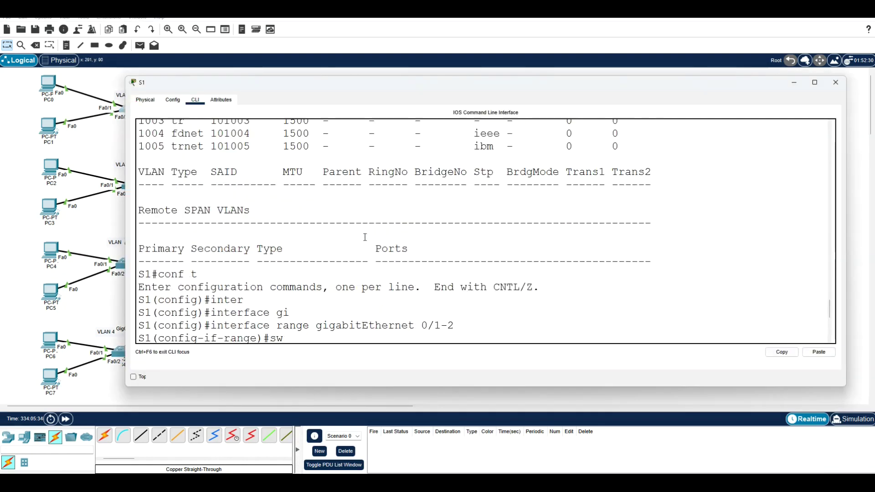
pyautogui.write('sh')
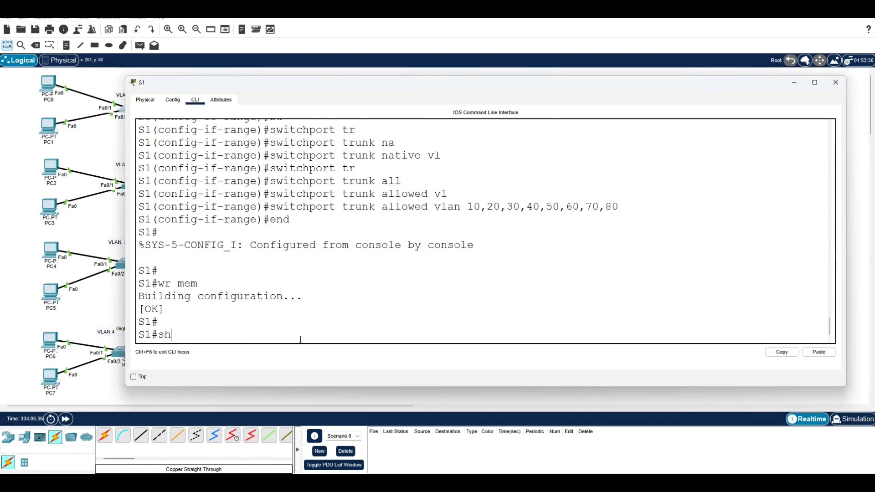
pyautogui.write('ow vlan')
pyautogui.press('Return')
pyautogui.press('space')
pyautogui.scroll(3, 377, 234)
pyautogui.scroll(4, 376, 234)
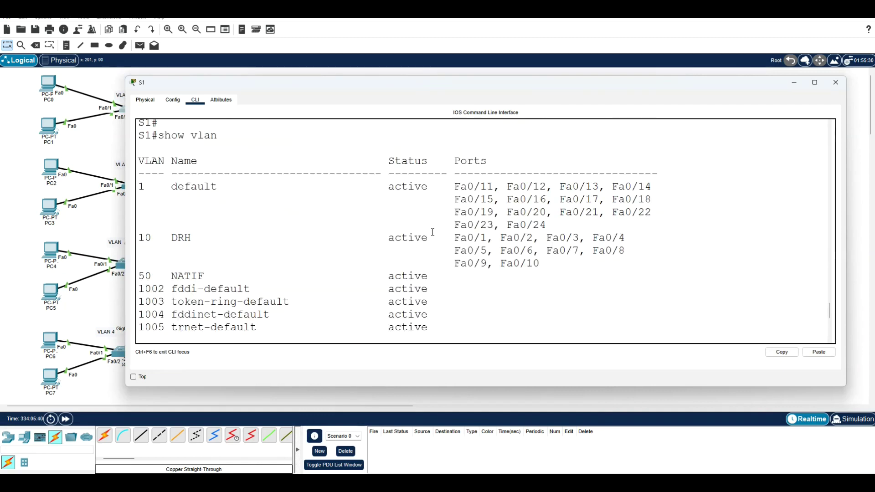
# Step: Examine the ports assigned to VLAN 10 (DRH) and the default VLAN in S1's VLAN table
pyautogui.moveTo(141, 237); pyautogui.dragTo(602, 266)
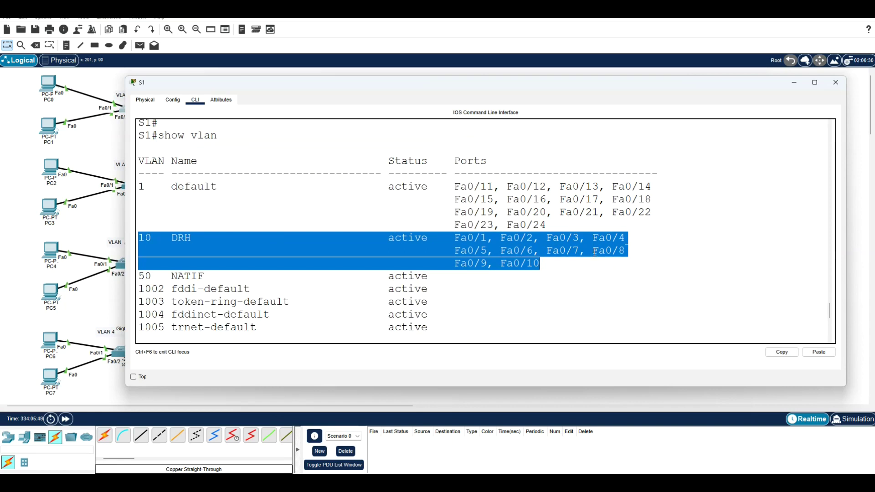
pyautogui.click(543, 261)
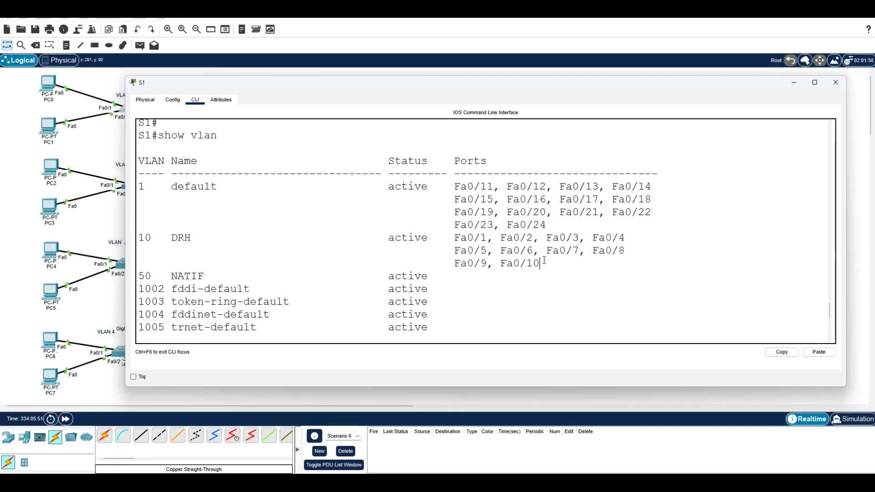
pyautogui.moveTo(626, 250); pyautogui.dragTo(452, 236)
pyautogui.click(453, 236)
pyautogui.moveTo(456, 238); pyautogui.dragTo(469, 208)
pyautogui.click(511, 218)
pyautogui.click(575, 224)
pyautogui.click(868, 249)
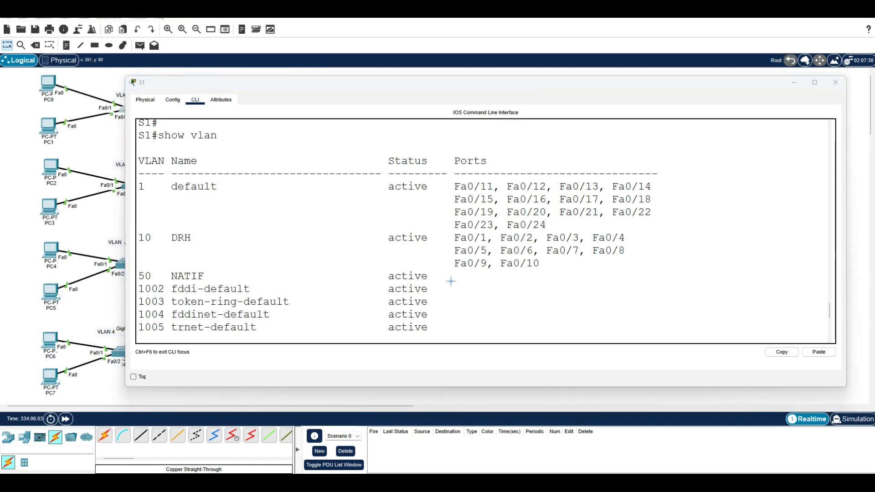
# Step: Annotate S1's VLAN table by linking Fa0/1 to VLAN 10, handwriting the no switchport access vlan 10 command and crossing out Fa0/1, and clear the drawing
pyautogui.moveTo(485, 231)
pyautogui.mouseDown()
pyautogui.moveTo(453, 234)
pyautogui.moveTo(468, 246)
pyautogui.moveTo(492, 235)
pyautogui.moveTo(219, 218)
pyautogui.moveTo(144, 226)
pyautogui.moveTo(153, 233)
pyautogui.mouseUp()
pyautogui.moveTo(455, 282)
pyautogui.mouseDown()
pyautogui.moveTo(456, 297)
pyautogui.moveTo(493, 297)
pyautogui.moveTo(531, 275)
pyautogui.moveTo(533, 292)
pyautogui.mouseUp()
pyautogui.moveTo(542, 281)
pyautogui.mouseDown()
pyautogui.moveTo(555, 301)
pyautogui.moveTo(597, 282)
pyautogui.moveTo(630, 289)
pyautogui.moveTo(651, 252)
pyautogui.moveTo(684, 276)
pyautogui.moveTo(743, 283)
pyautogui.moveTo(762, 265)
pyautogui.mouseUp()
pyautogui.moveTo(455, 313); pyautogui.dragTo(777, 300)
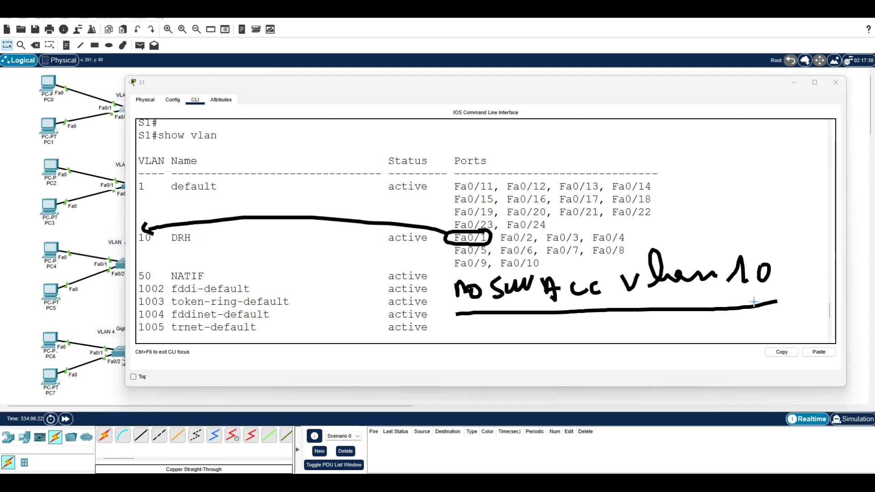
pyautogui.moveTo(488, 231)
pyautogui.mouseDown()
pyautogui.moveTo(465, 248)
pyautogui.moveTo(545, 231)
pyautogui.moveTo(559, 217)
pyautogui.moveTo(569, 227)
pyautogui.mouseUp()
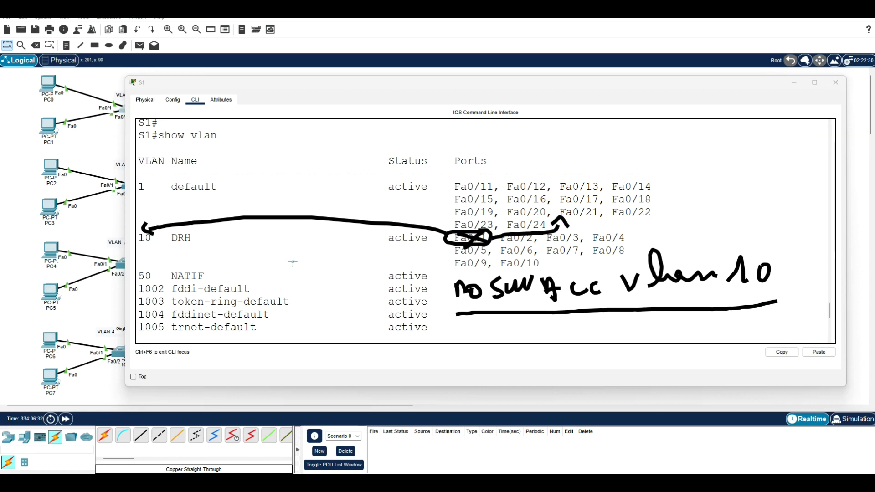
pyautogui.moveTo(152, 225)
pyautogui.mouseDown()
pyautogui.moveTo(143, 241)
pyautogui.moveTo(159, 255)
pyautogui.mouseUp()
pyautogui.moveTo(473, 240)
pyautogui.mouseDown()
pyautogui.moveTo(479, 233)
pyautogui.moveTo(466, 245)
pyautogui.mouseUp()
pyautogui.press('Escape')
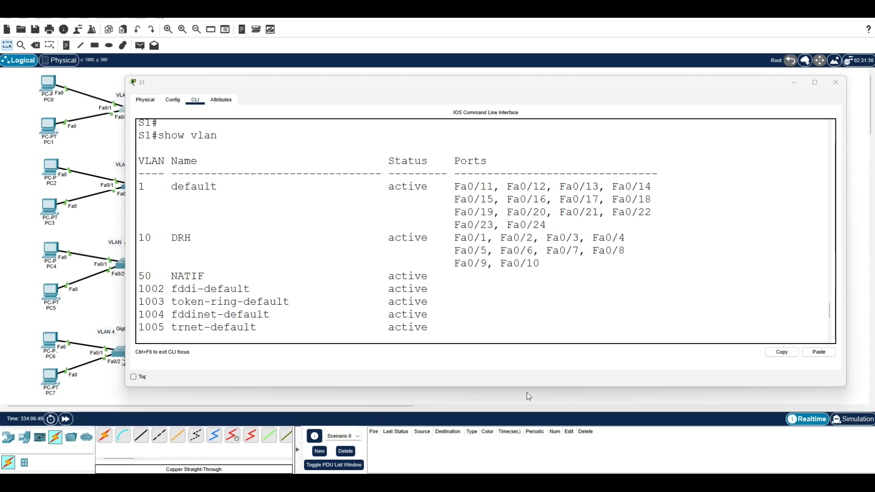
# Step: Return to the OneNote notes and colour the answer "Les ports cessent de communiquer avec les appareils raccordés." green
pyautogui.click(477, 77)
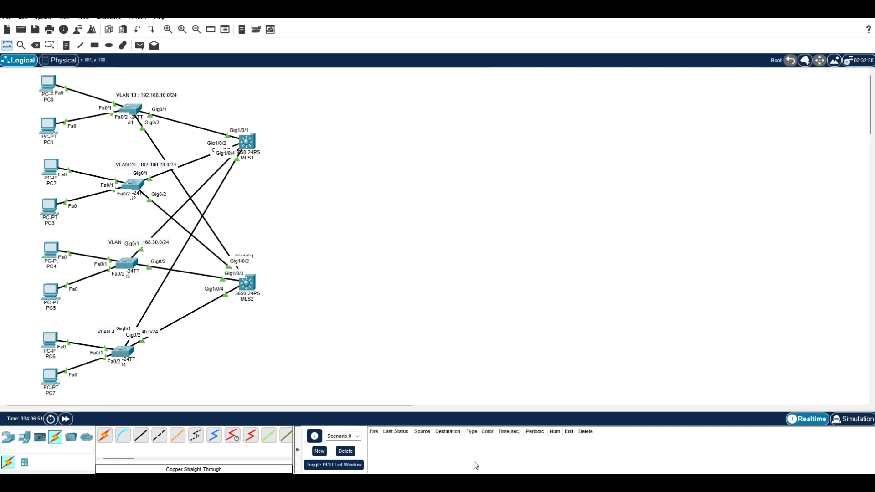
pyautogui.hotkey('alt', 'Tab')
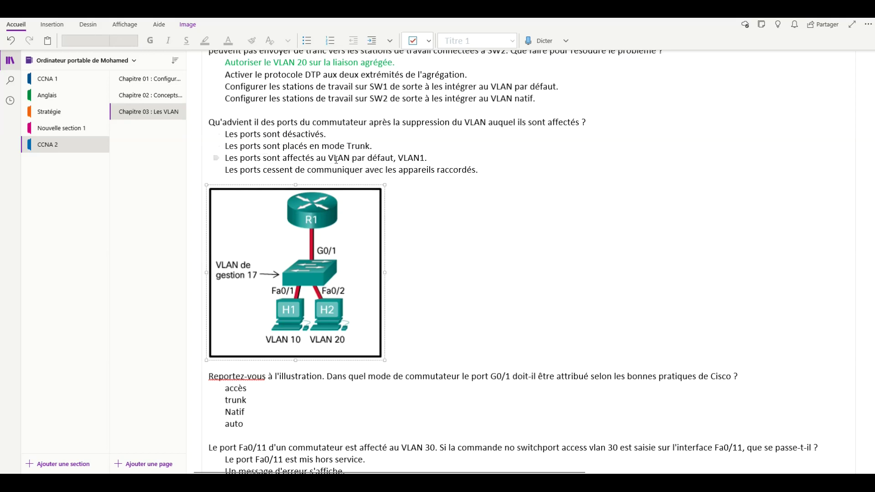
pyautogui.moveTo(502, 170); pyautogui.dragTo(227, 175)
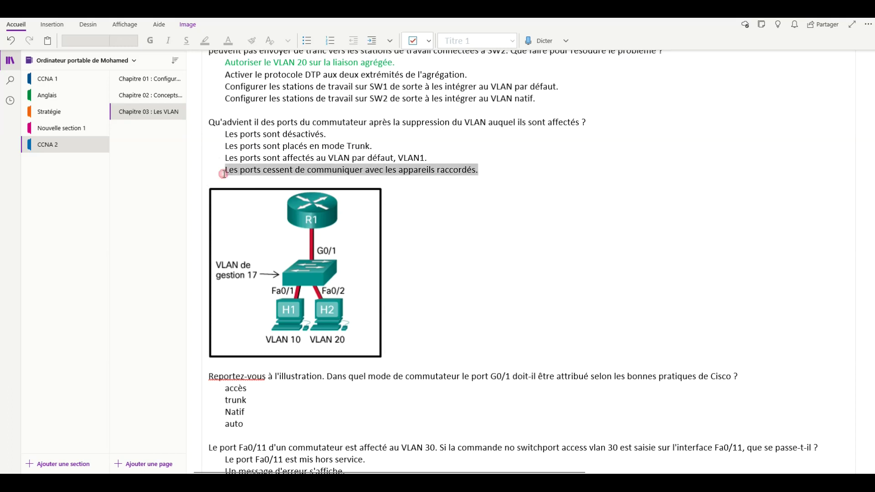
pyautogui.click(273, 160)
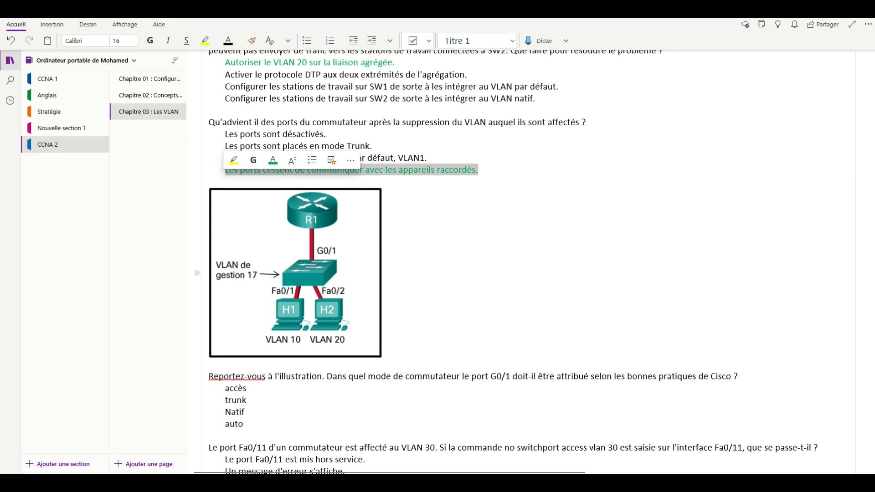
pyautogui.press('Escape')
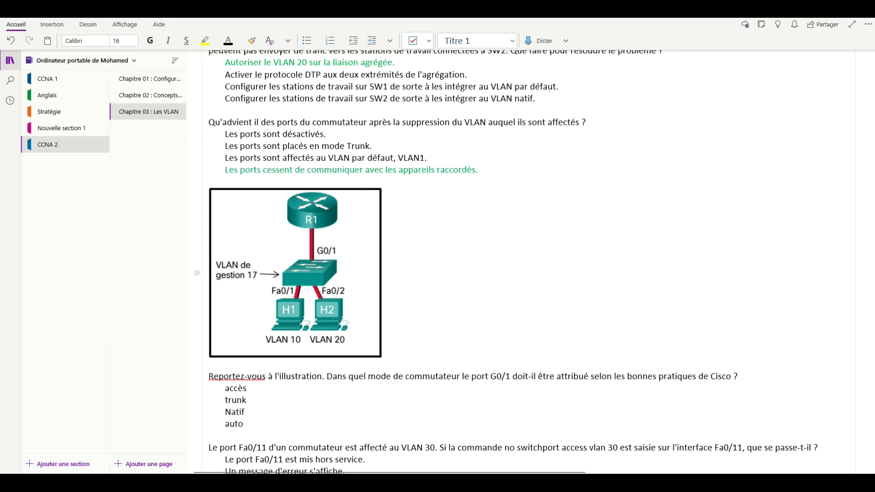
# Step: Colour the answer "trunk" green under the question about the switch mode of port G0/1
pyautogui.scroll(-5, 593, 429)
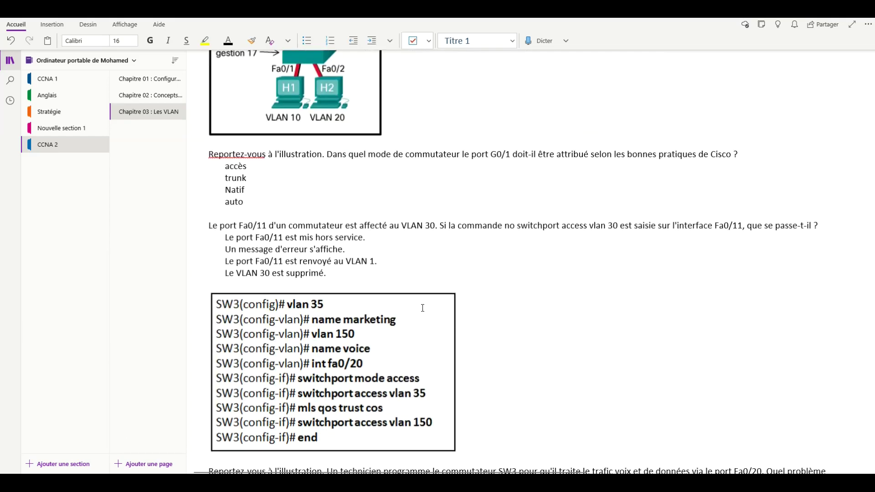
pyautogui.scroll(5, 294, 155)
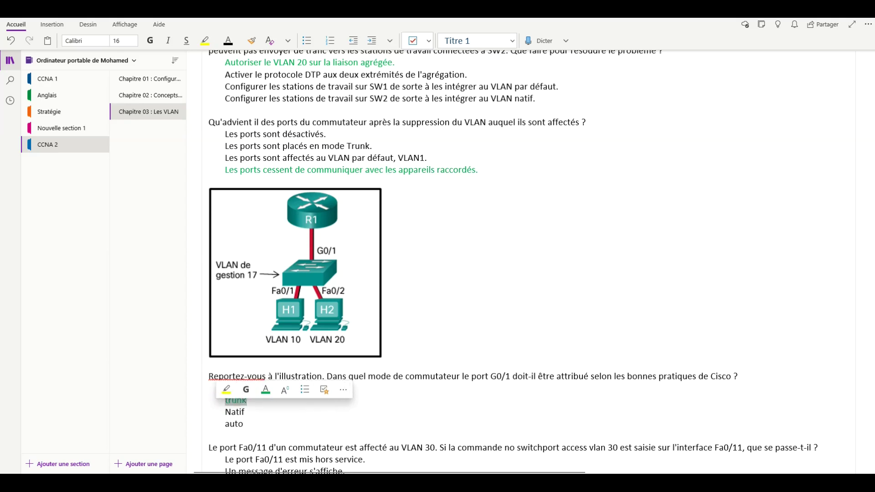
pyautogui.press('Escape')
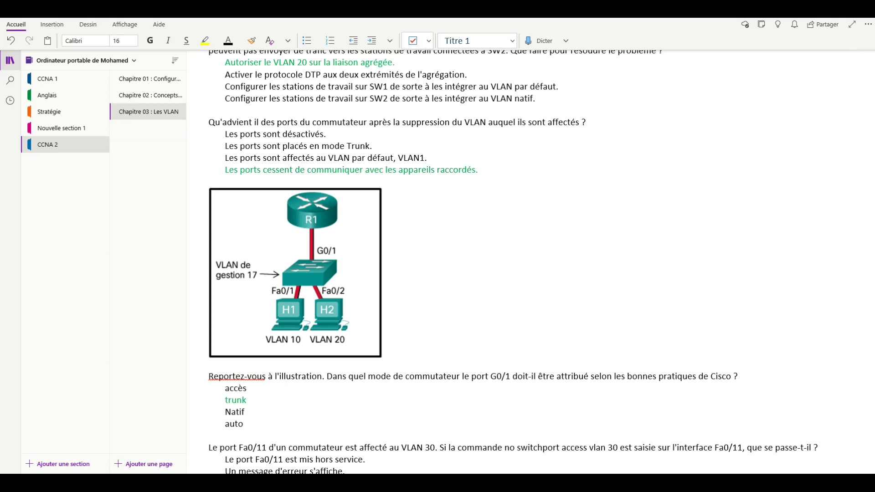
# Step: Colour the answer "Le port Fa0/11 est renvoyé au VLAN 1." green under the Fa0/11 question
pyautogui.scroll(-6, 514, 416)
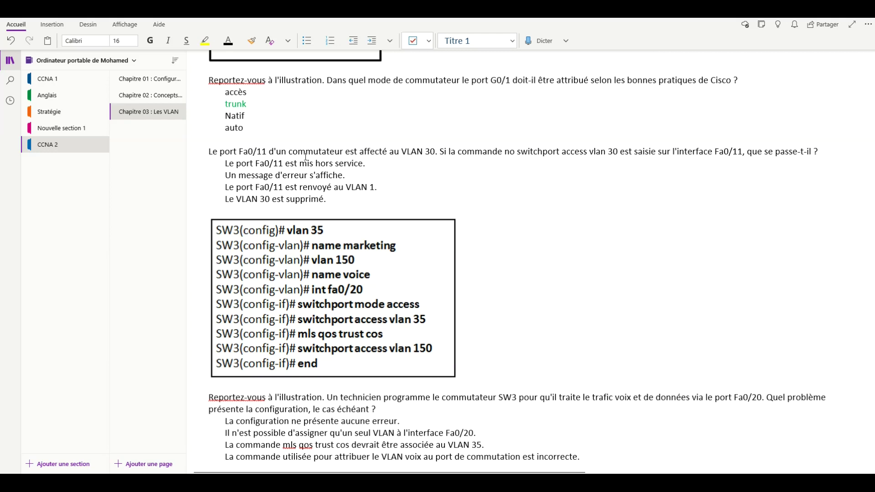
pyautogui.moveTo(379, 187); pyautogui.dragTo(222, 187)
pyautogui.click(271, 174)
pyautogui.click(335, 201)
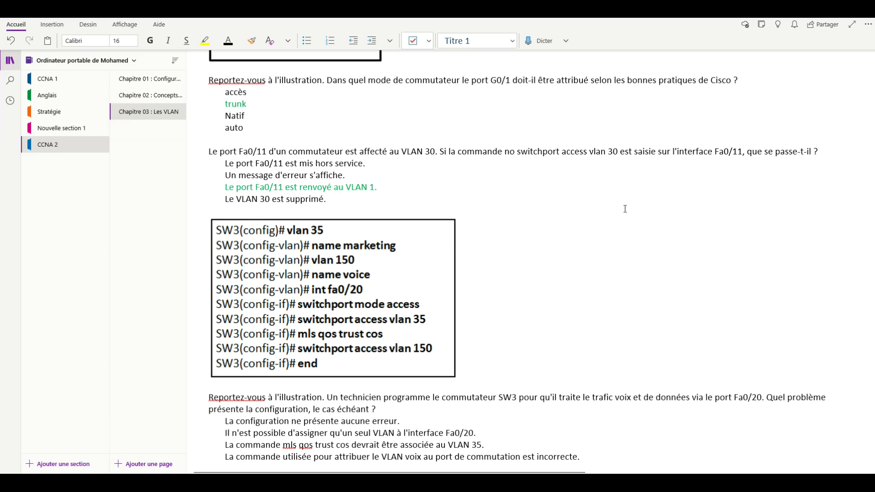
# Step: Draw freehand arrows pointing to each SW3 configuration command from vlan 35 through switchport access vlan 150
pyautogui.scroll(-3, 616, 283)
pyautogui.scroll(3, 611, 271)
pyautogui.scroll(-2, 345, 375)
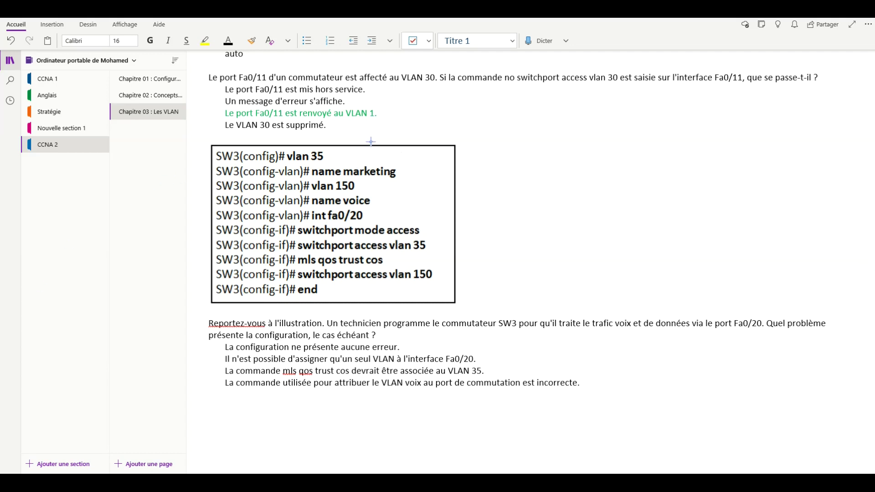
pyautogui.moveTo(372, 139)
pyautogui.mouseDown()
pyautogui.moveTo(318, 155)
pyautogui.moveTo(334, 157)
pyautogui.mouseUp()
pyautogui.moveTo(426, 154)
pyautogui.mouseDown()
pyautogui.moveTo(385, 174)
pyautogui.moveTo(405, 177)
pyautogui.moveTo(392, 182)
pyautogui.moveTo(352, 185)
pyautogui.mouseUp()
pyautogui.moveTo(442, 198)
pyautogui.mouseDown()
pyautogui.moveTo(372, 201)
pyautogui.moveTo(385, 208)
pyautogui.moveTo(360, 224)
pyautogui.mouseUp()
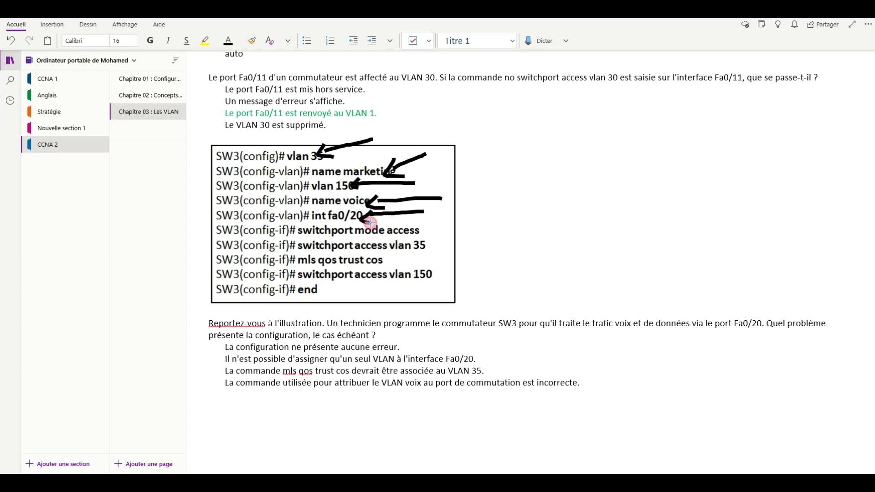
pyautogui.moveTo(455, 224)
pyautogui.mouseDown()
pyautogui.moveTo(419, 227)
pyautogui.moveTo(429, 233)
pyautogui.mouseUp()
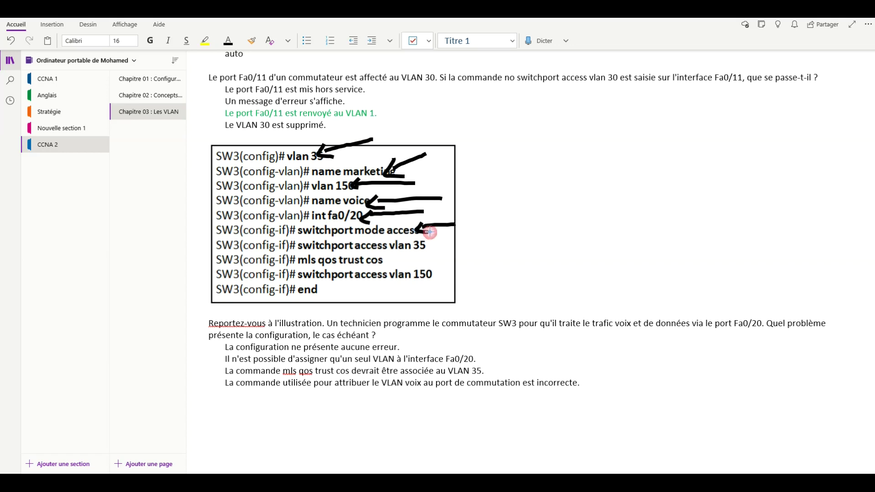
pyautogui.moveTo(483, 237)
pyautogui.mouseDown()
pyautogui.moveTo(425, 241)
pyautogui.moveTo(437, 250)
pyautogui.moveTo(391, 267)
pyautogui.mouseUp()
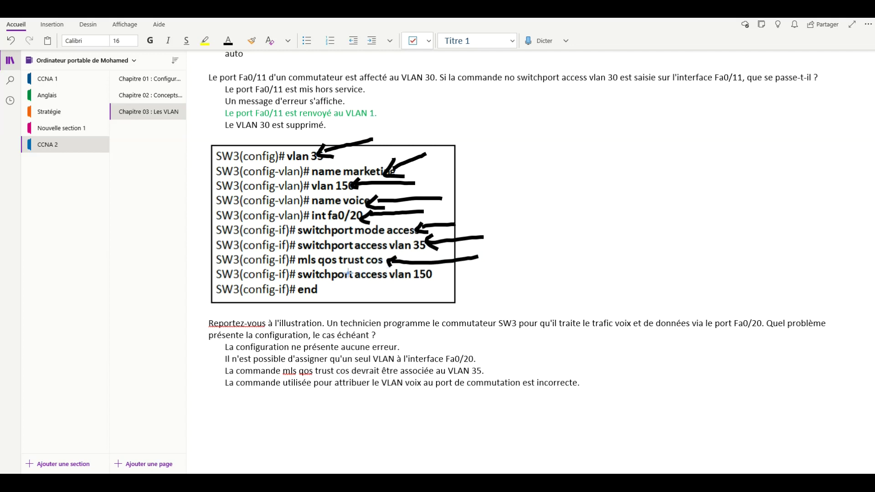
pyautogui.moveTo(497, 274)
pyautogui.mouseDown()
pyautogui.moveTo(436, 275)
pyautogui.moveTo(444, 283)
pyautogui.mouseUp()
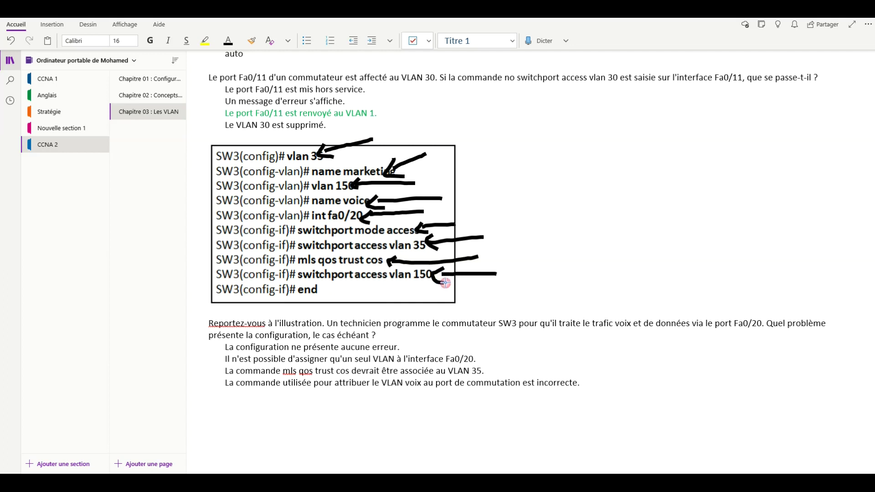
# Step: Undo all the freehand arrows drawn over the SW3 configuration image
pyautogui.hotkey('ctrl', 'z')
pyautogui.hotkey('ctrl', 'z')
pyautogui.hotkey('ctrl', 'z')
pyautogui.hotkey('ctrl', 'z')
pyautogui.hotkey('ctrl', 'z')
pyautogui.hotkey('ctrl', 'z')
pyautogui.hotkey('ctrl', 'z')
pyautogui.hotkey('ctrl', 'z')
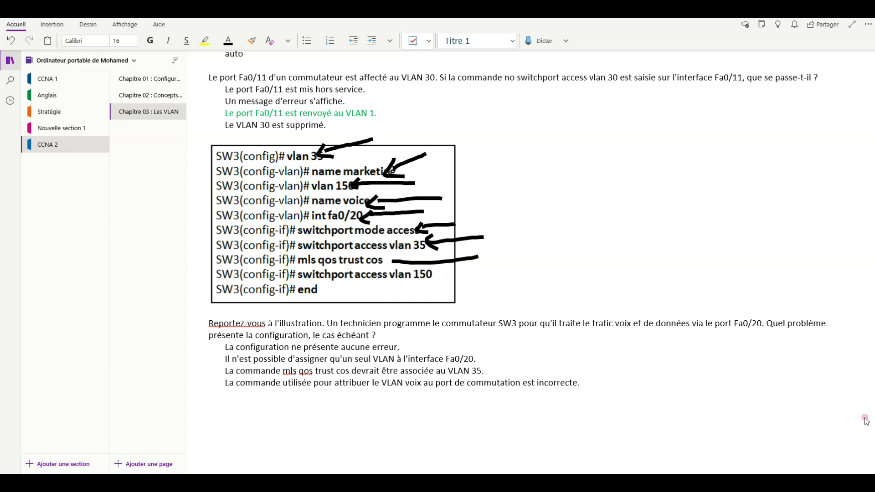
pyautogui.hotkey('ctrl', 'z')
pyautogui.hotkey('ctrl', 'z')
pyautogui.hotkey('ctrl', 'z')
pyautogui.hotkey('ctrl', 'z')
pyautogui.hotkey('ctrl', 'z')
pyautogui.hotkey('ctrl', 'z')
pyautogui.hotkey('ctrl', 'z')
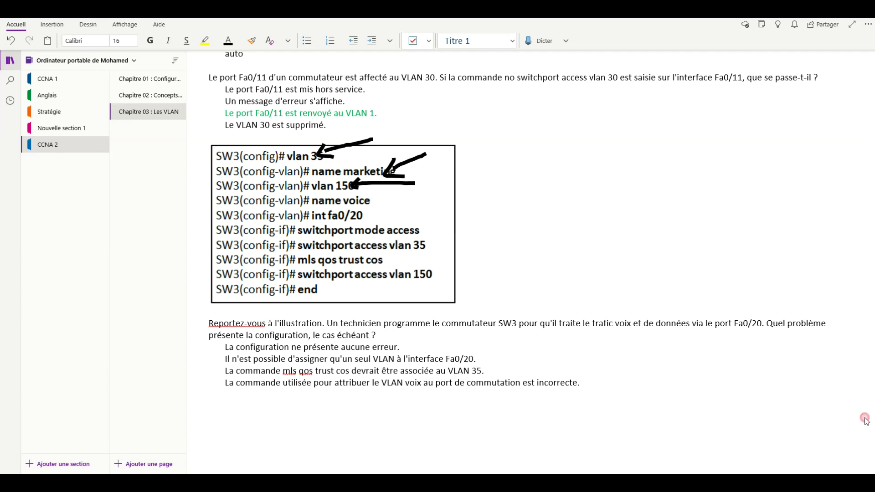
pyautogui.hotkey('ctrl', 'z')
pyautogui.hotkey('ctrl', 'z')
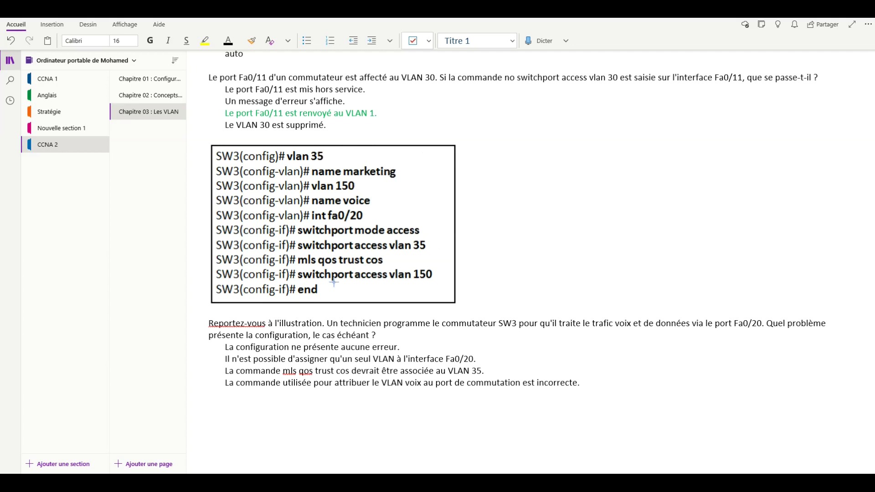
# Step: Box vlan 150 and name voice freehand, and replace access in the last switchport command with a handwritten "voice" linked by an arrow
pyautogui.moveTo(363, 193)
pyautogui.mouseDown()
pyautogui.moveTo(304, 189)
pyautogui.moveTo(319, 172)
pyautogui.moveTo(367, 183)
pyautogui.moveTo(364, 196)
pyautogui.moveTo(377, 201)
pyautogui.moveTo(306, 207)
pyautogui.moveTo(308, 194)
pyautogui.mouseUp()
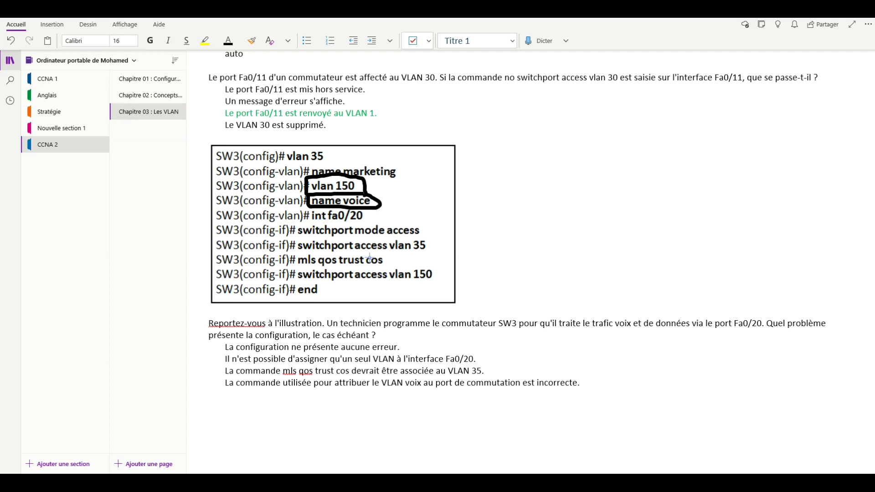
pyautogui.moveTo(295, 283)
pyautogui.mouseDown()
pyautogui.moveTo(390, 282)
pyautogui.moveTo(369, 284)
pyautogui.moveTo(382, 286)
pyautogui.moveTo(367, 290)
pyautogui.moveTo(373, 299)
pyautogui.moveTo(379, 293)
pyautogui.mouseUp()
pyautogui.moveTo(390, 294)
pyautogui.mouseDown()
pyautogui.moveTo(391, 305)
pyautogui.moveTo(390, 287)
pyautogui.mouseUp()
pyautogui.moveTo(407, 289)
pyautogui.mouseDown()
pyautogui.moveTo(405, 308)
pyautogui.moveTo(425, 306)
pyautogui.mouseUp()
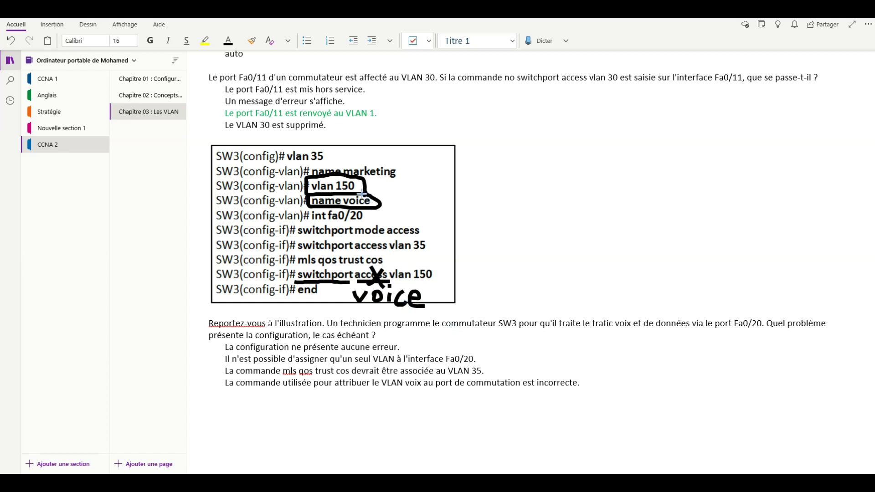
pyautogui.moveTo(436, 299)
pyautogui.mouseDown()
pyautogui.moveTo(460, 286)
pyautogui.moveTo(440, 206)
pyautogui.moveTo(383, 201)
pyautogui.moveTo(390, 208)
pyautogui.mouseUp()
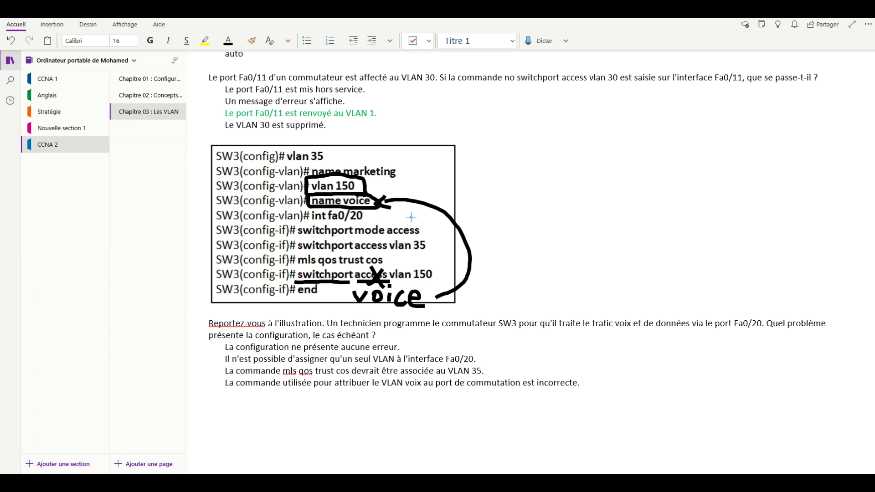
# Step: Underline the handwritten "voice" and point freehand arrows at the first two answers, clearing all the freehand marks at the end
pyautogui.moveTo(350, 309); pyautogui.dragTo(422, 308)
pyautogui.moveTo(429, 337)
pyautogui.mouseDown()
pyautogui.moveTo(400, 350)
pyautogui.moveTo(415, 352)
pyautogui.mouseUp()
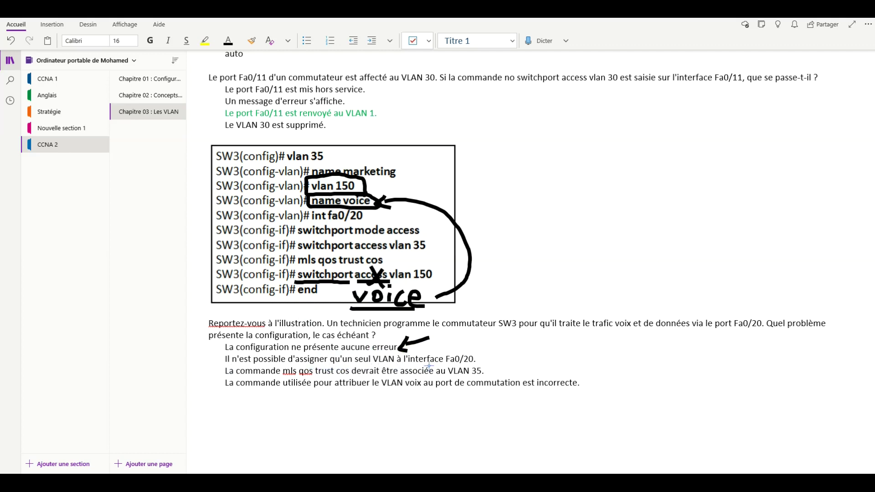
pyautogui.moveTo(505, 343)
pyautogui.mouseDown()
pyautogui.moveTo(470, 358)
pyautogui.moveTo(486, 361)
pyautogui.mouseUp()
pyautogui.click(869, 432)
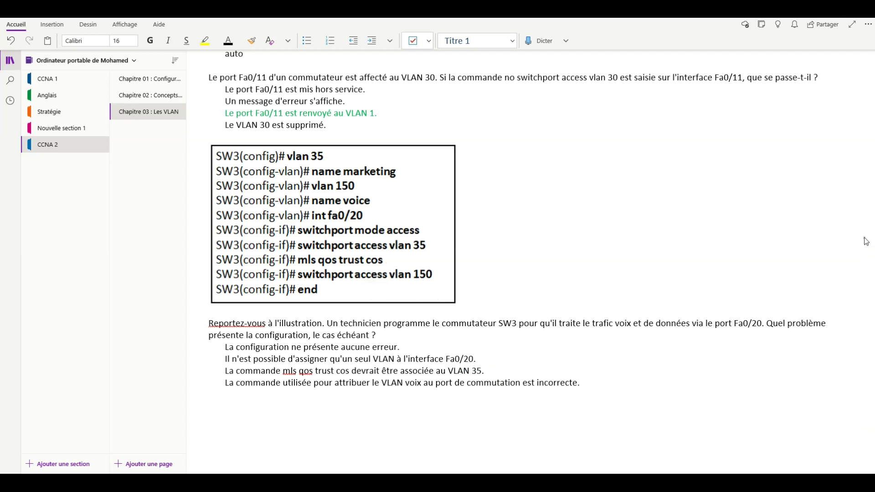
# Step: Colour the answer "La commande utilisée pour attribuer le VLAN voix au port de commutation est incorrecte." green under the SW3 question
pyautogui.moveTo(583, 383); pyautogui.dragTo(218, 383)
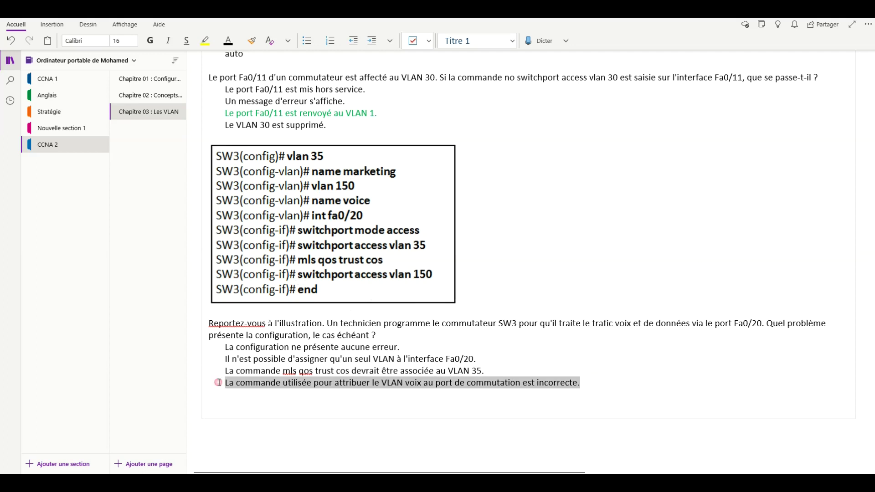
pyautogui.click(253, 373)
pyautogui.click(316, 398)
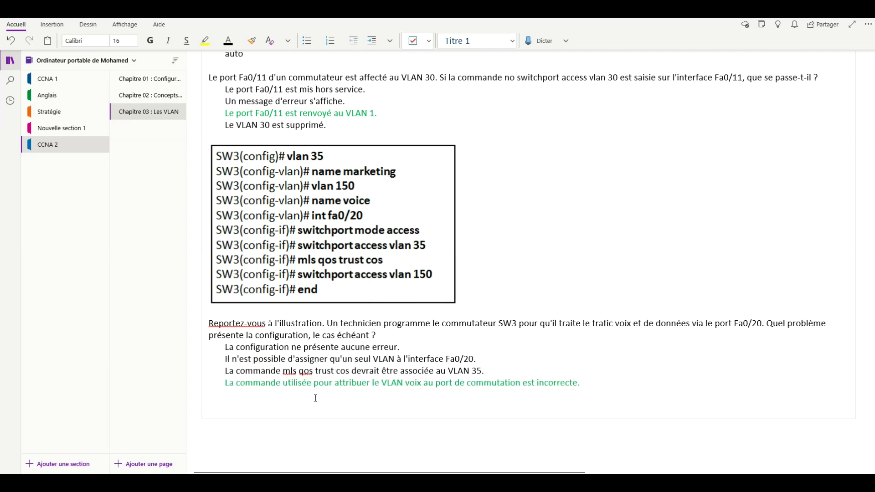
pyautogui.press('BackSpace')
# Step: Review the answered questions on the VLAN page from the start of the Examen section
pyautogui.scroll(20, 315, 398)
pyautogui.scroll(8, 294, 379)
pyautogui.scroll(-11, 295, 378)
pyautogui.scroll(-3, 294, 379)
pyautogui.scroll(3, 295, 378)
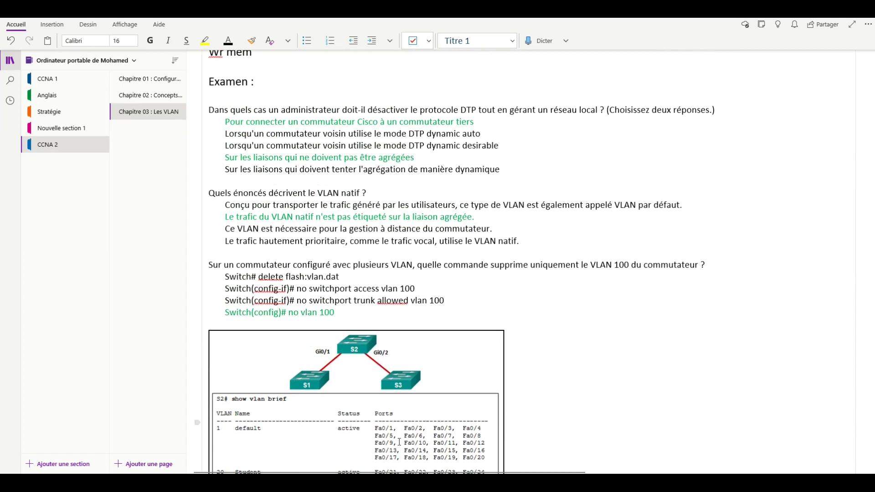